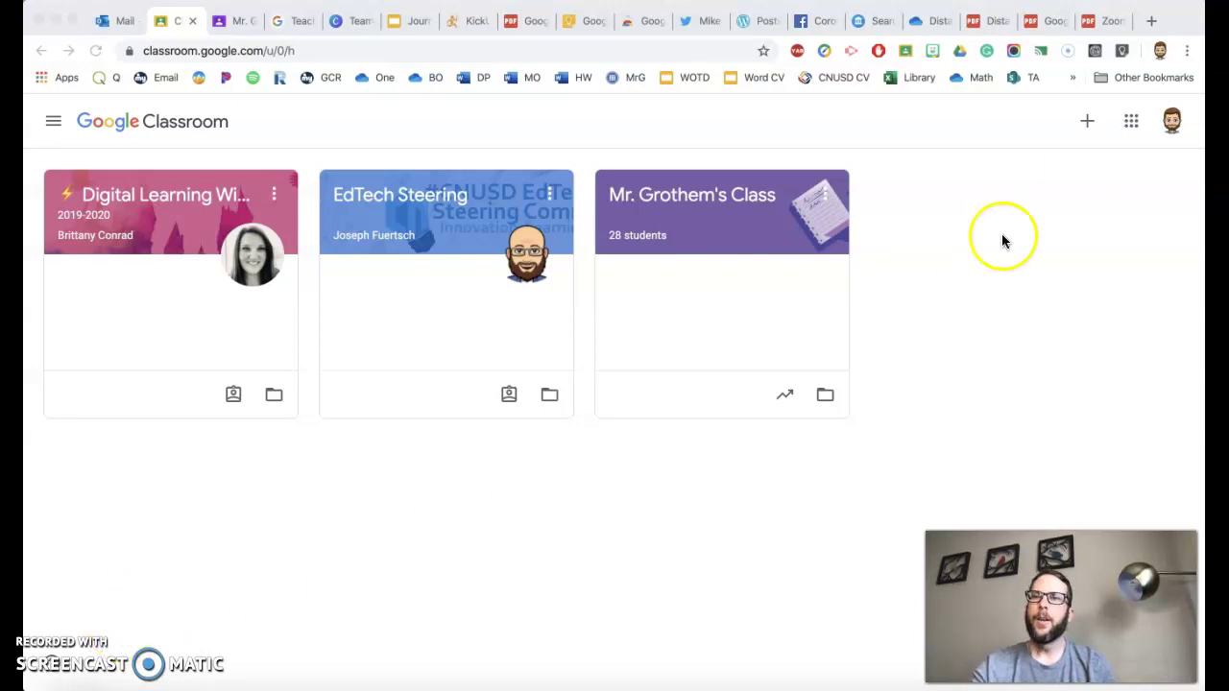
click(1132, 118)
click(1132, 122)
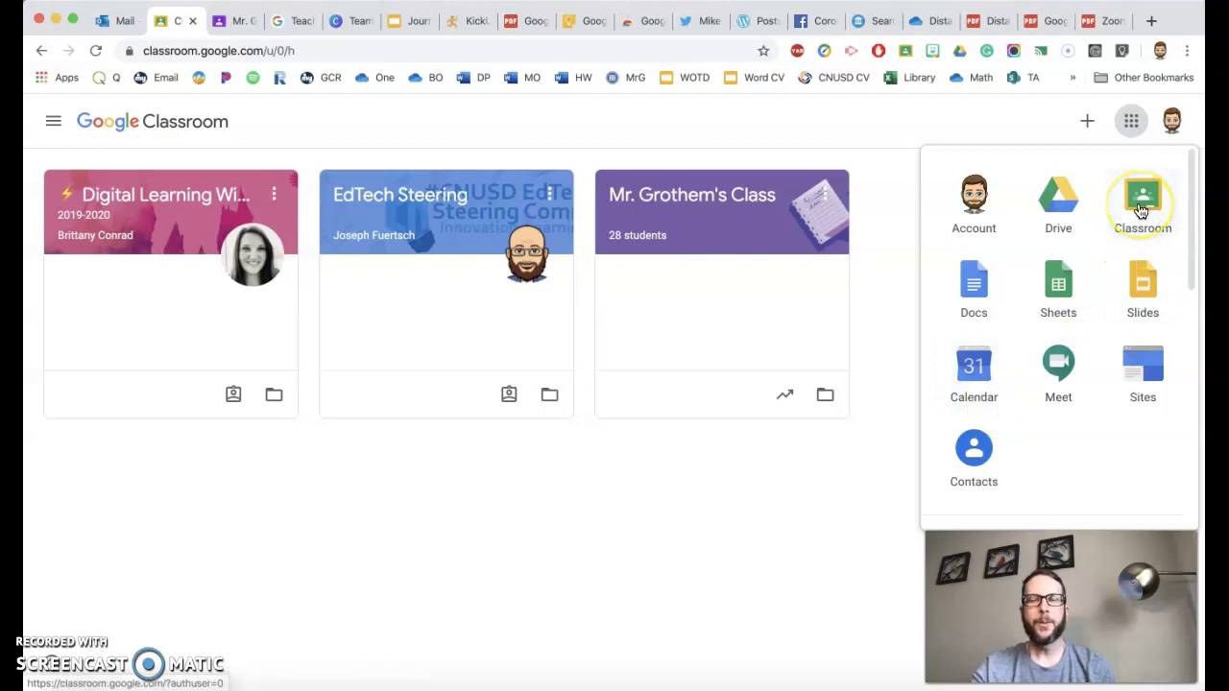
click(897, 213)
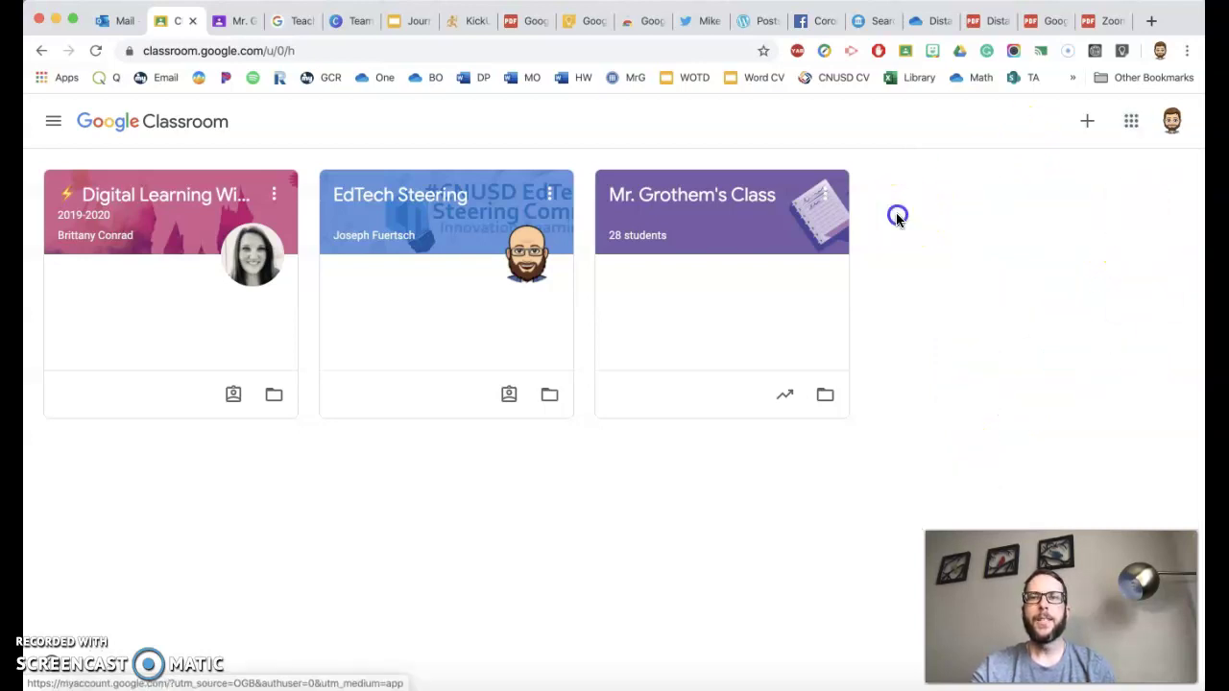
Join a new class as a student by entering the teacher's class code
click(1088, 127)
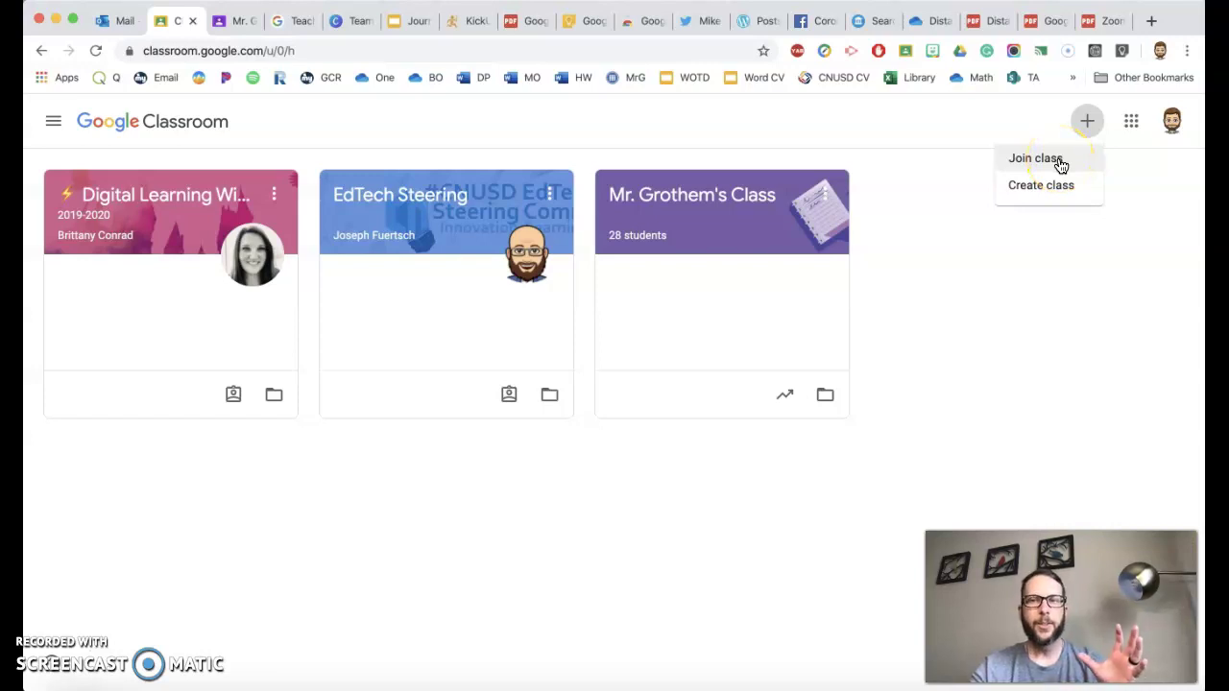
click(1056, 188)
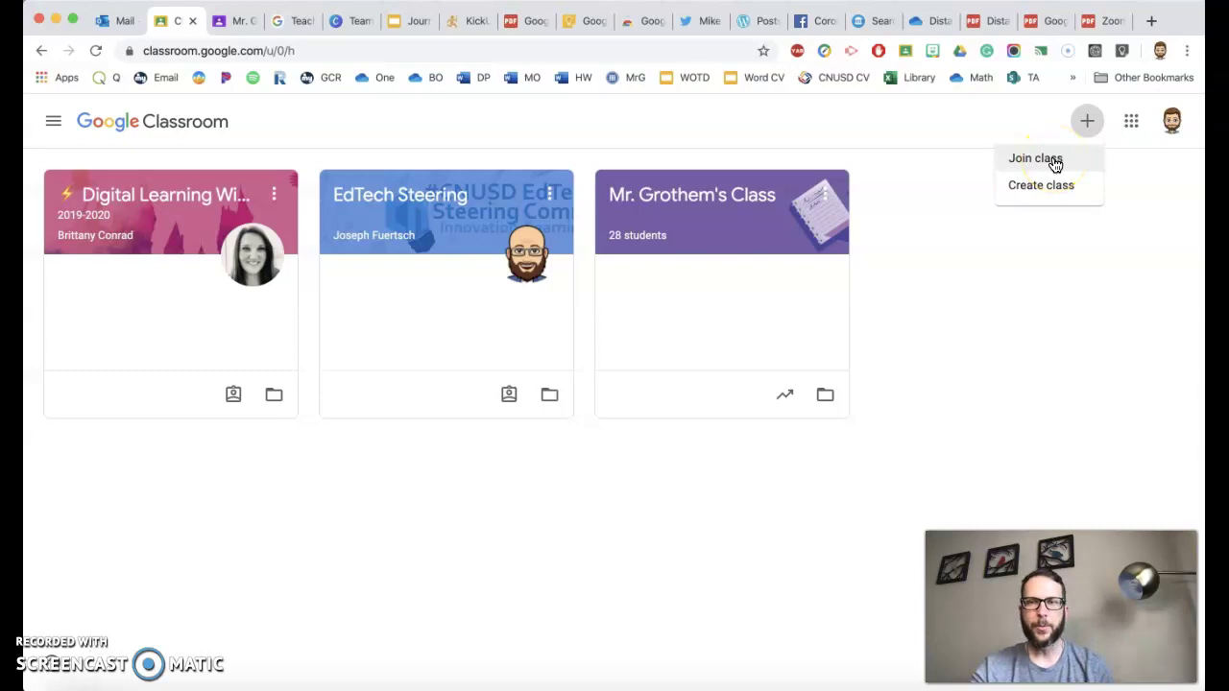
click(1054, 163)
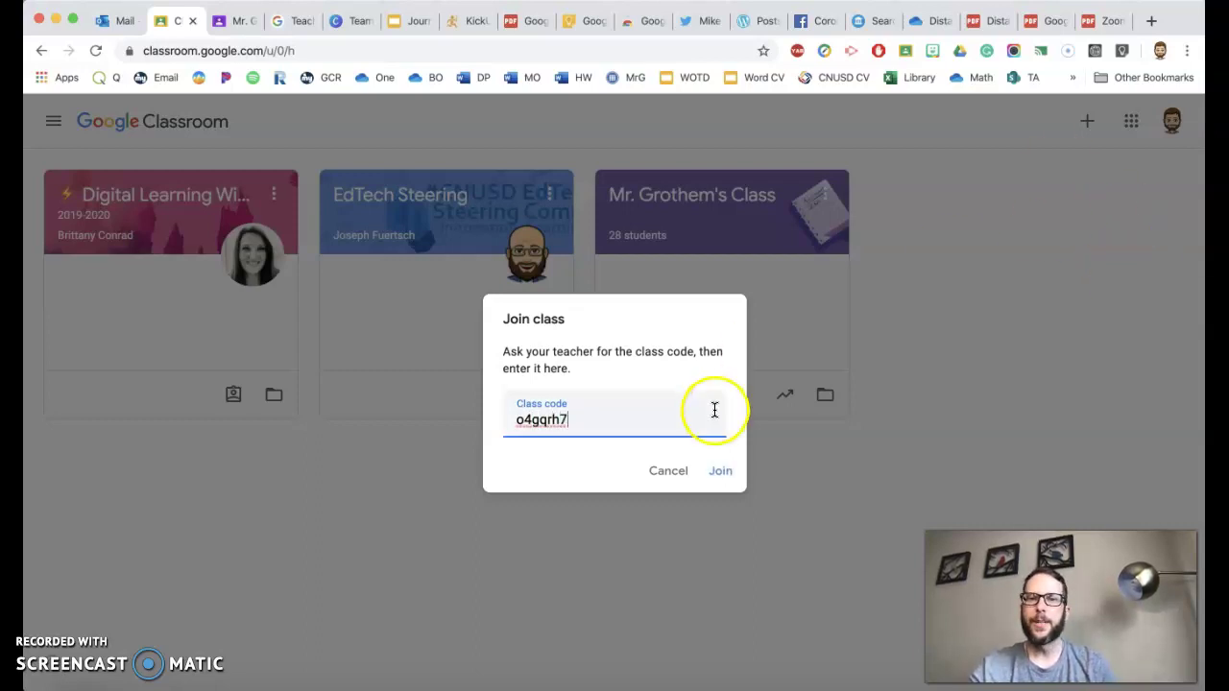
click(720, 470)
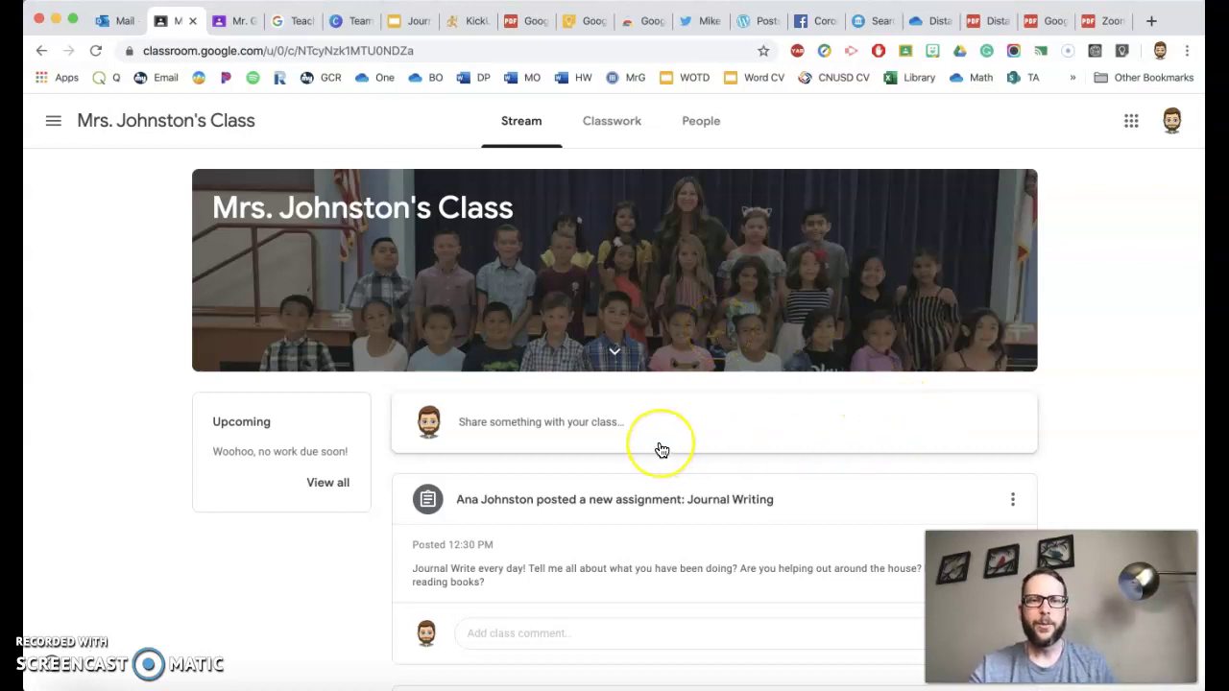
Look through the assignment and material posts in the class stream
scroll(662, 450, down, 5)
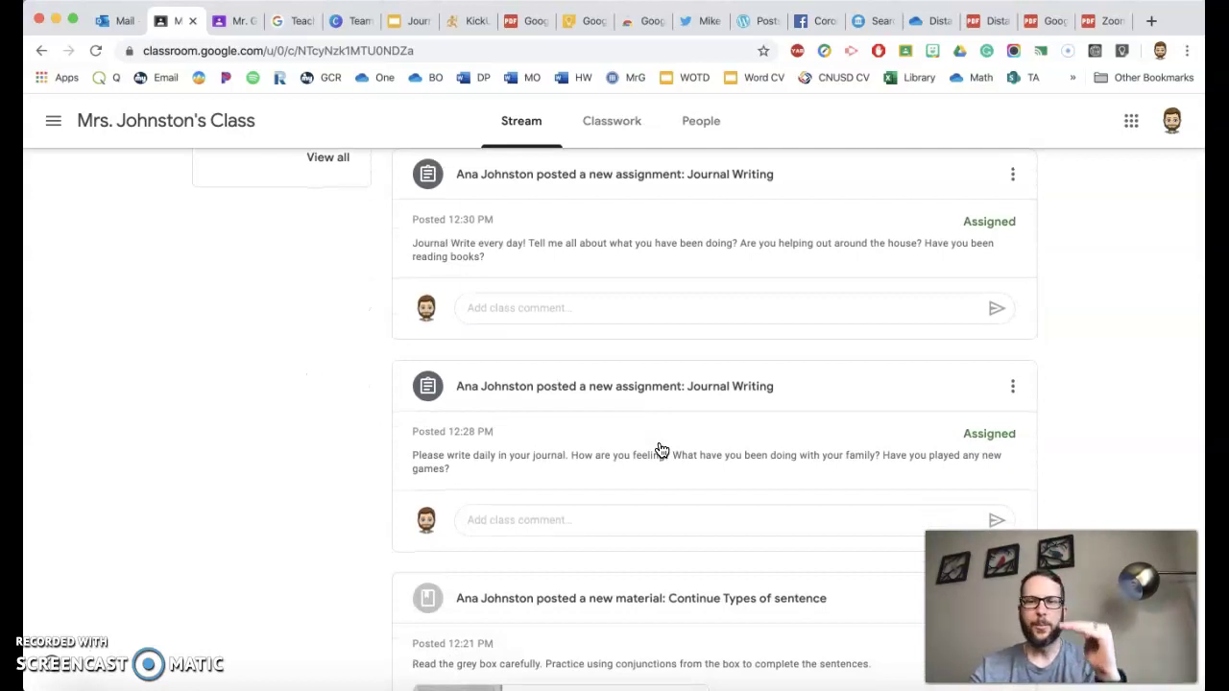
scroll(661, 450, down, 10)
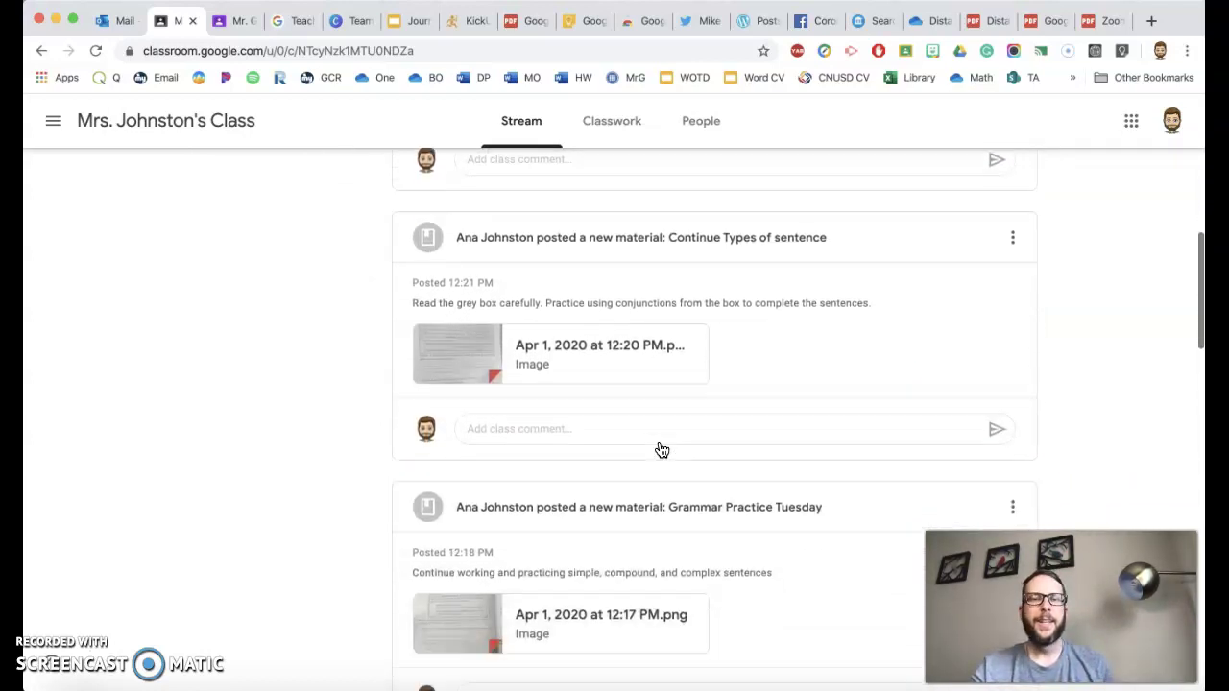
scroll(662, 451, down, 7)
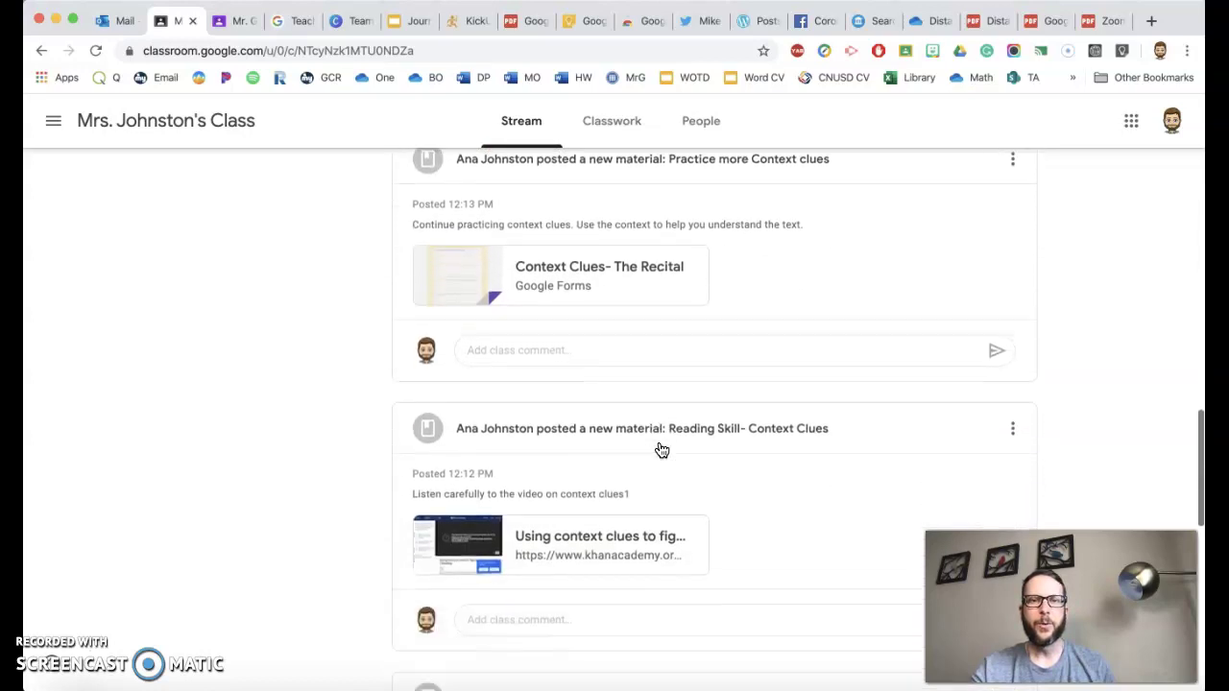
scroll(662, 450, down, 4)
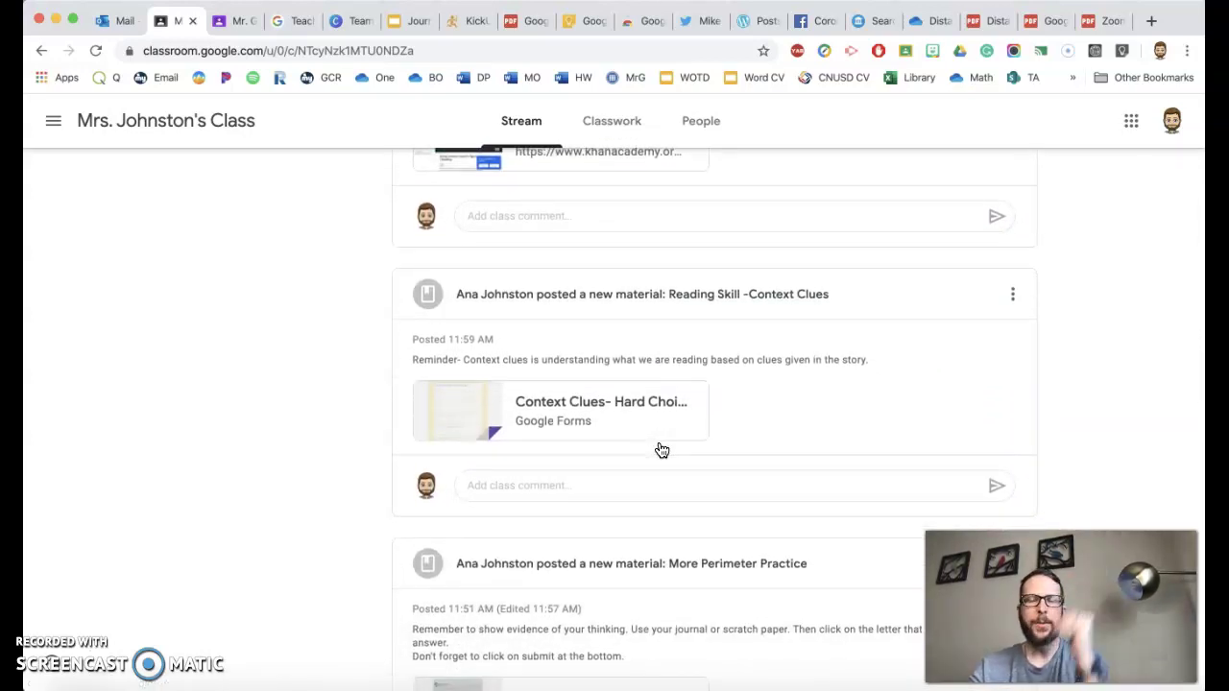
scroll(661, 450, up, 7)
scroll(662, 450, up, 12)
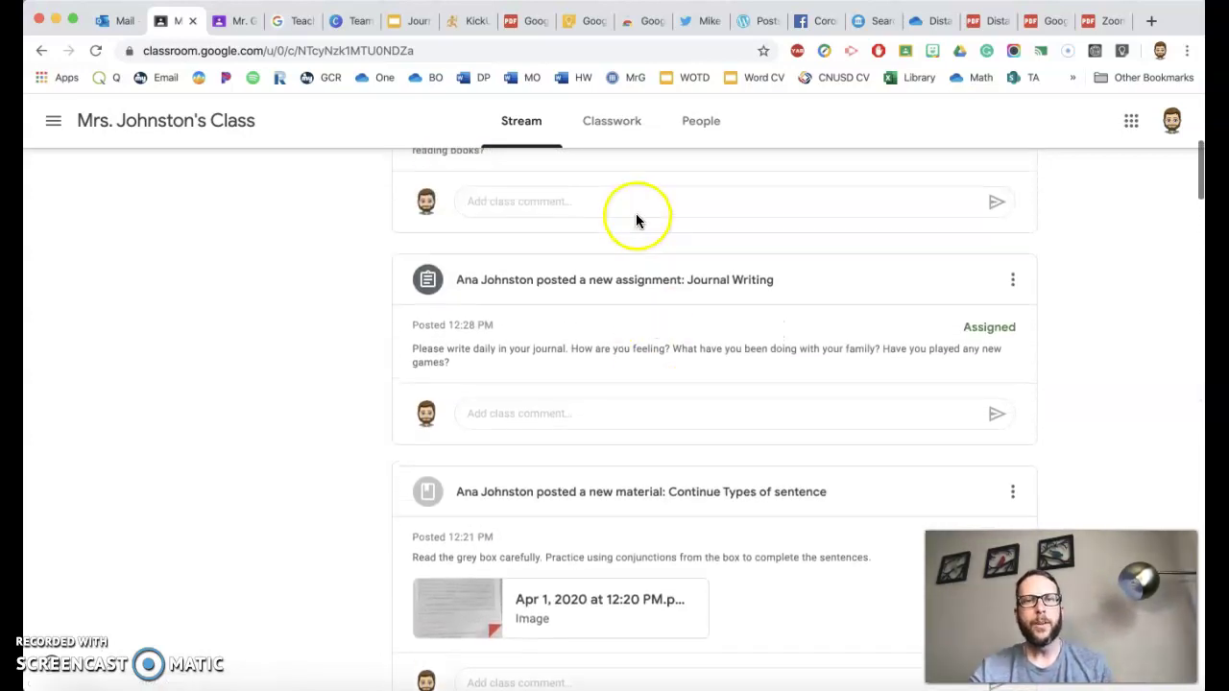
Open the full page of the "Giraffes Can't Dance" assignment from the class's classwork list
click(629, 130)
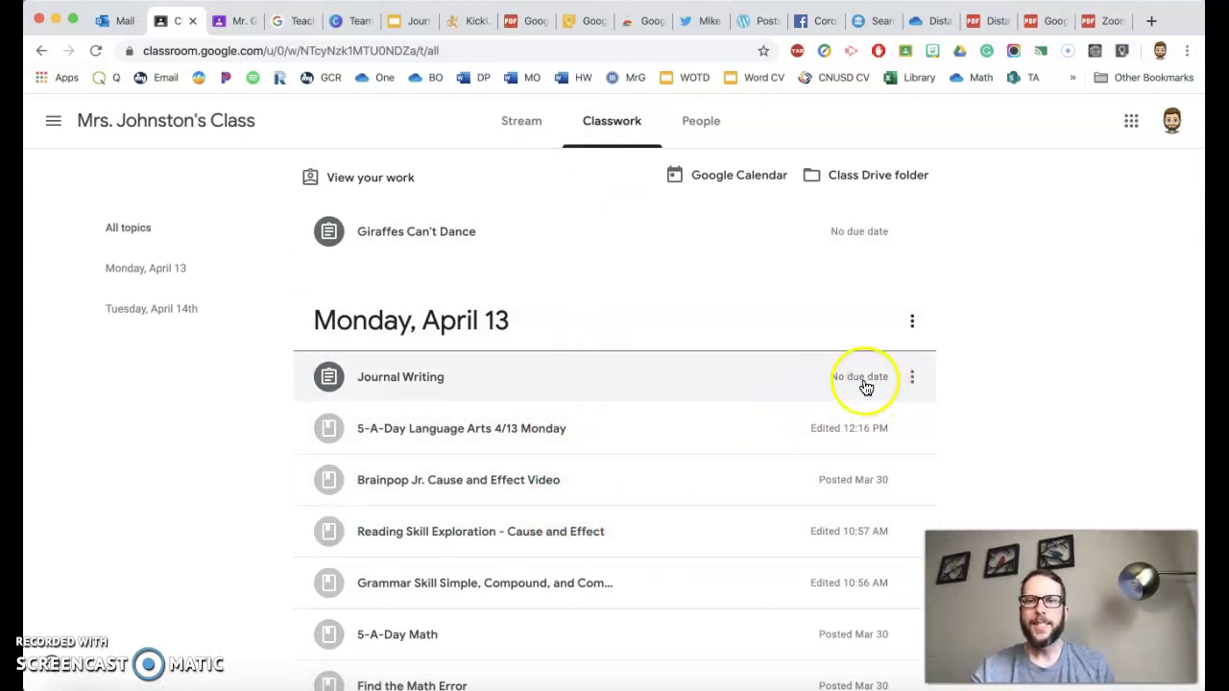
click(400, 245)
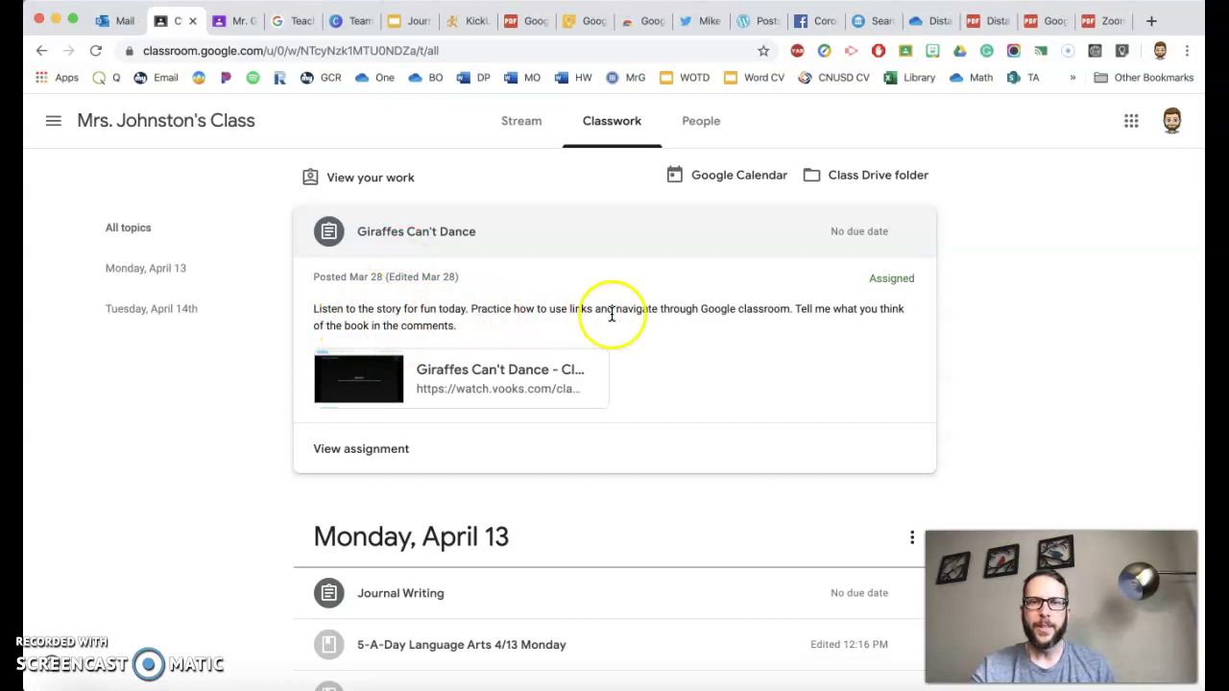
click(380, 448)
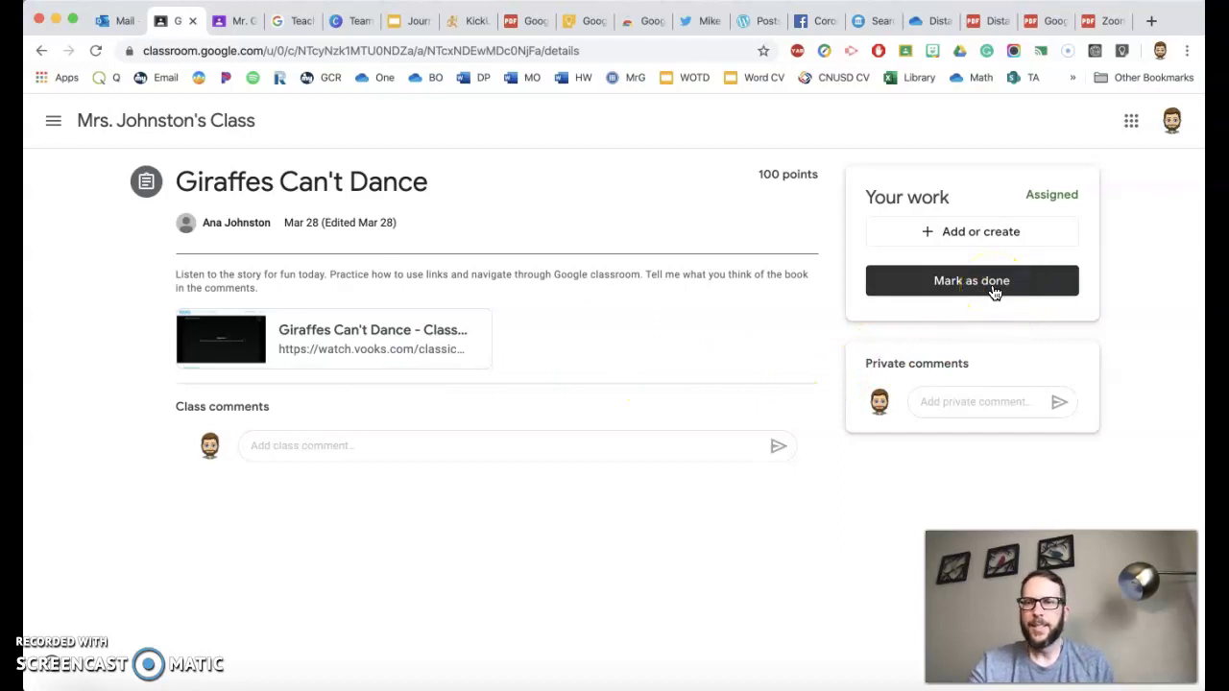
Attach the recent Google Drive image "Apr 1, 2020 at 4:01 PM" to the assignment as a file
click(969, 236)
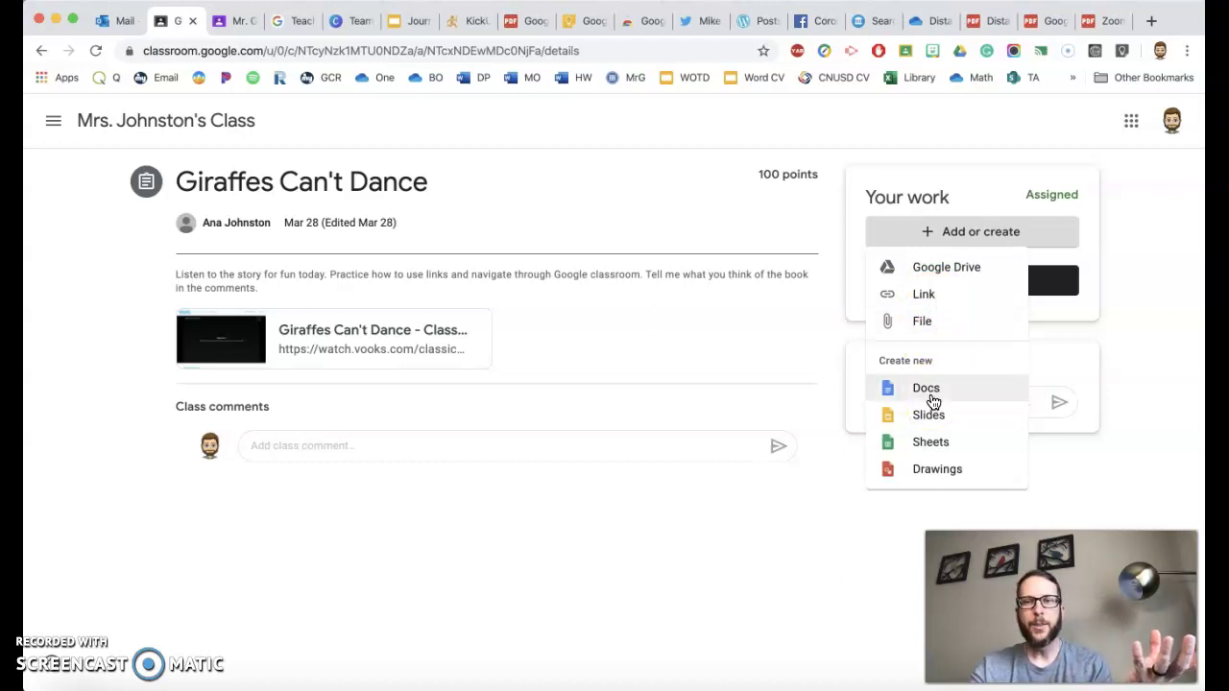
click(927, 330)
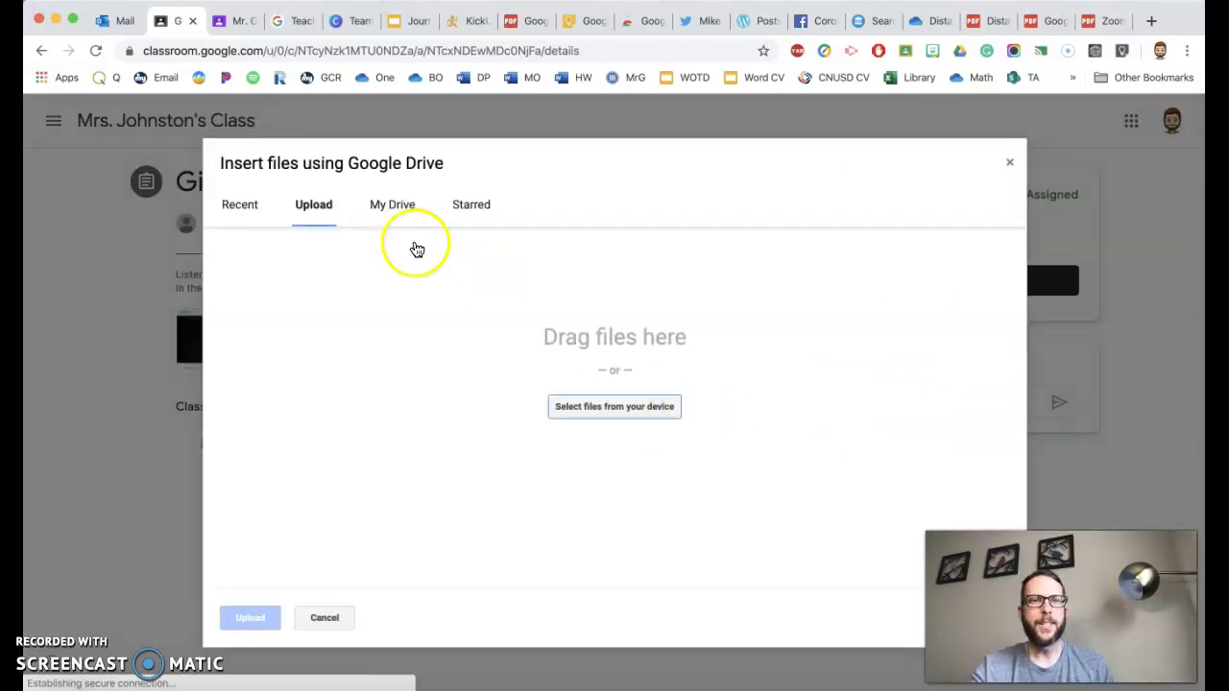
click(240, 206)
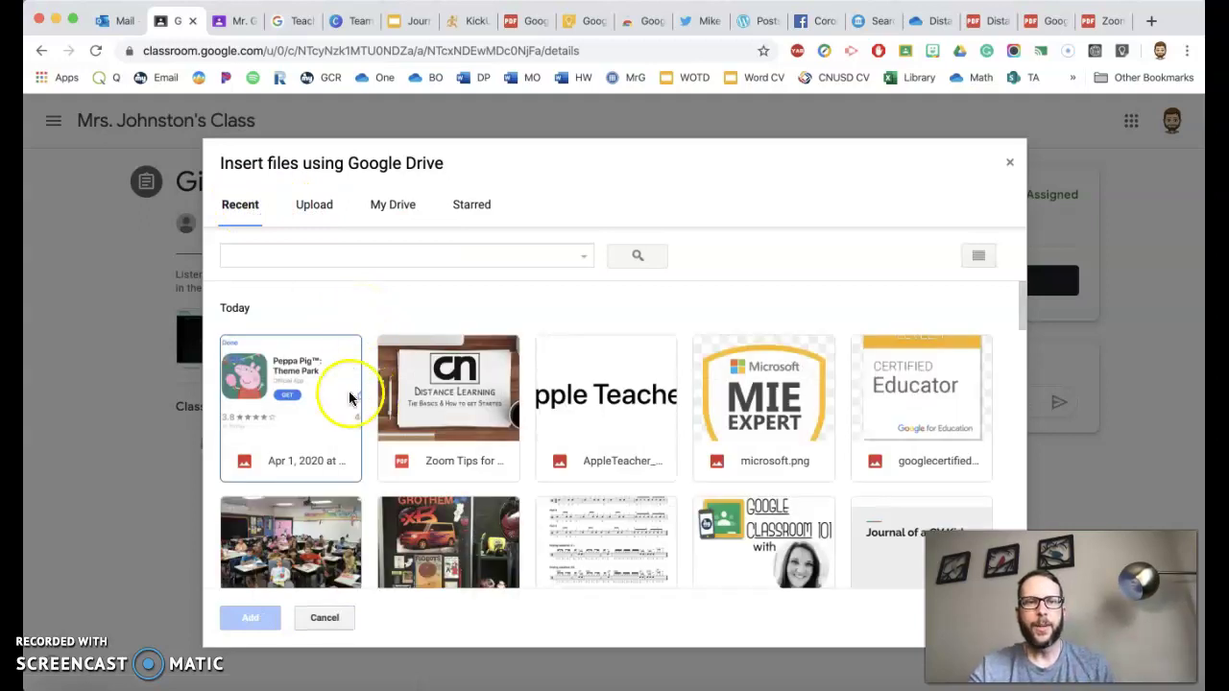
click(272, 389)
click(248, 615)
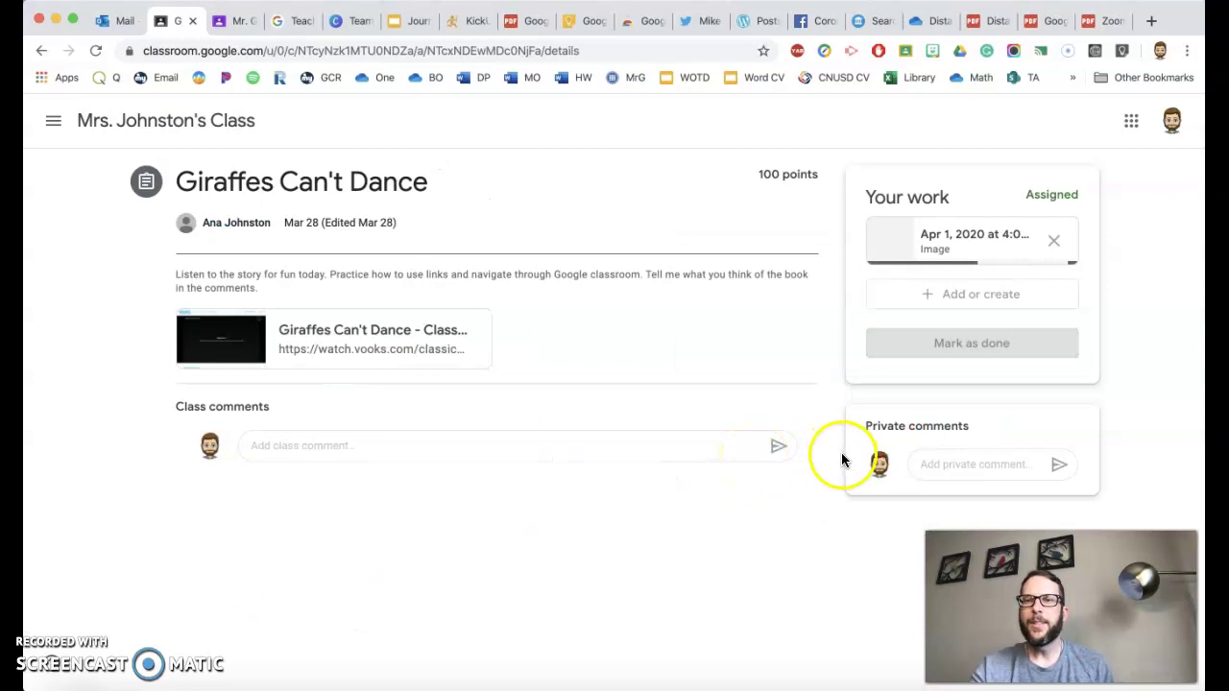
Post the class comment "This was so fun!" on the "Giraffes Can't Dance" assignment
click(557, 449)
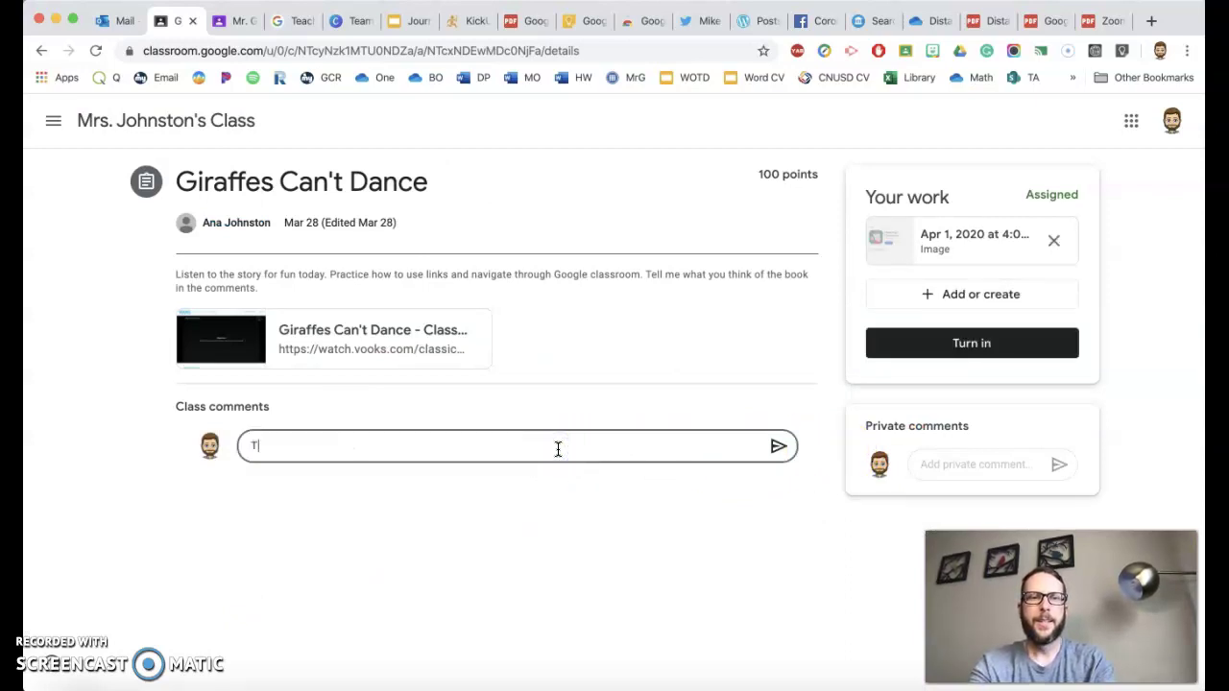
text(This was so fun)
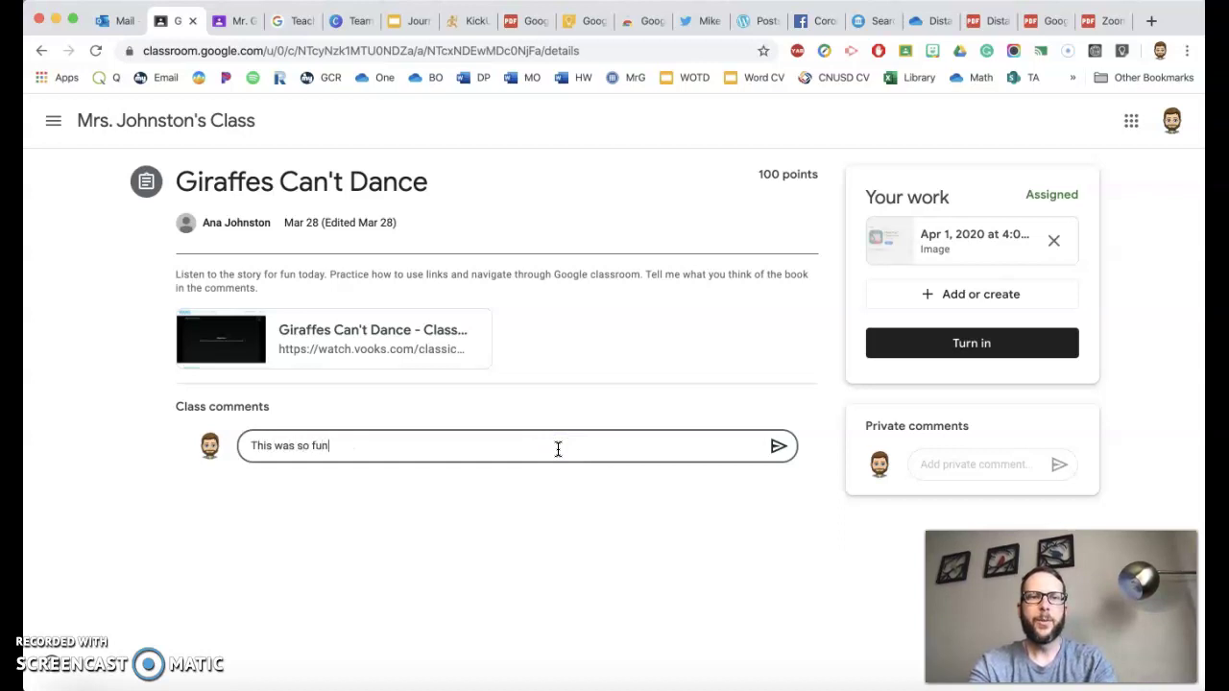
text(!)
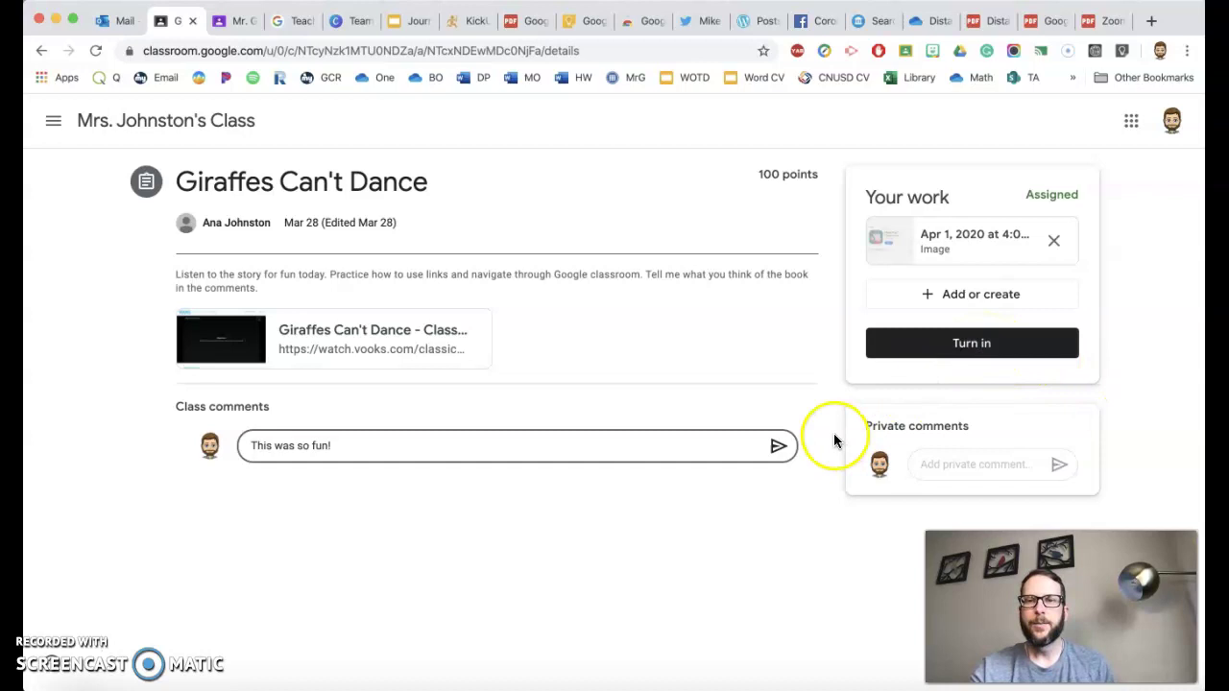
click(778, 445)
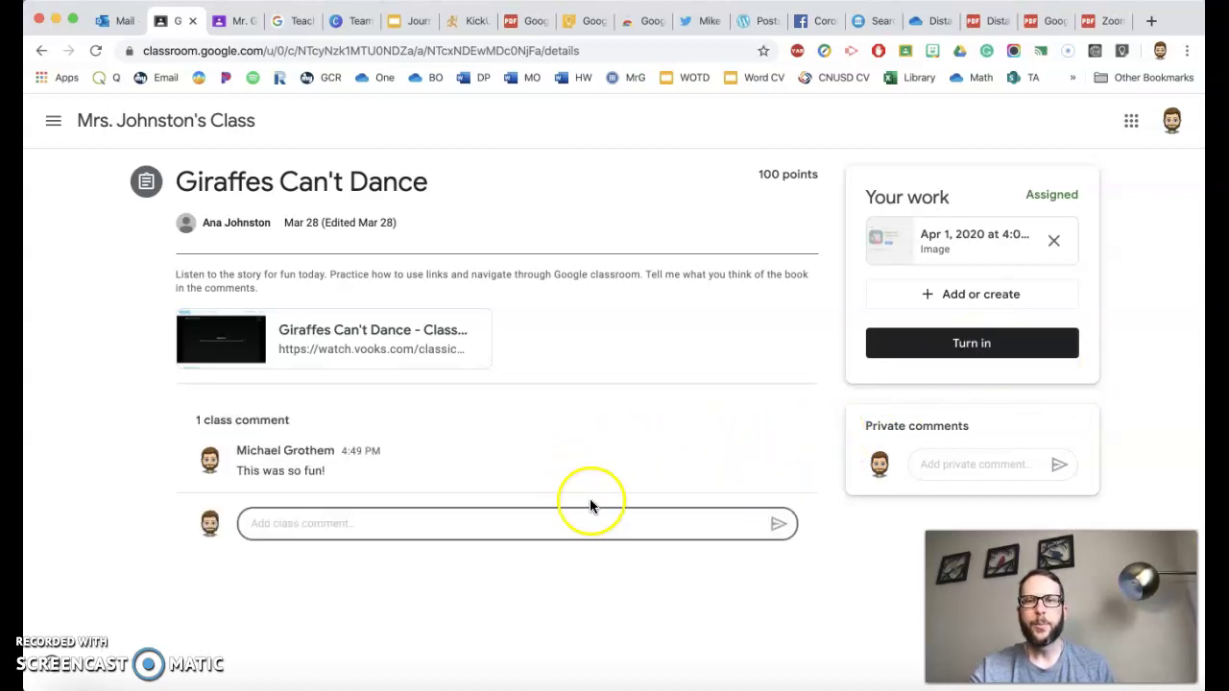
Delete the class comment "This was so fun!" from the assignment
mouse_move(444, 458)
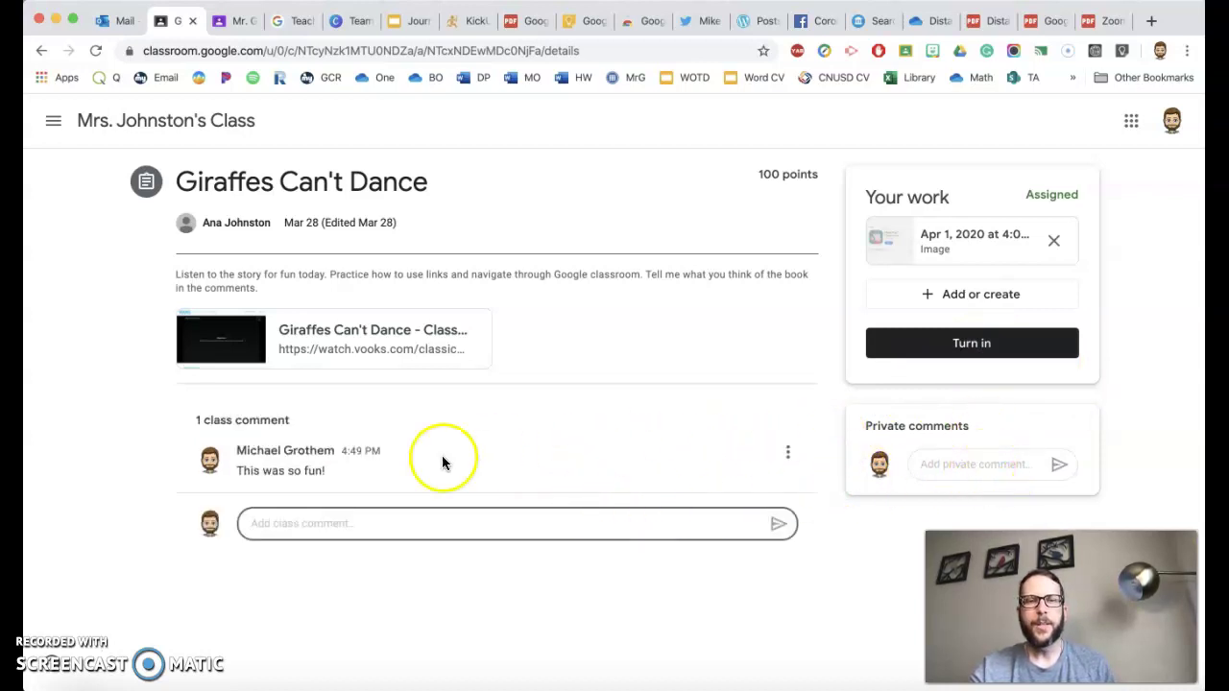
click(787, 453)
click(757, 495)
click(713, 446)
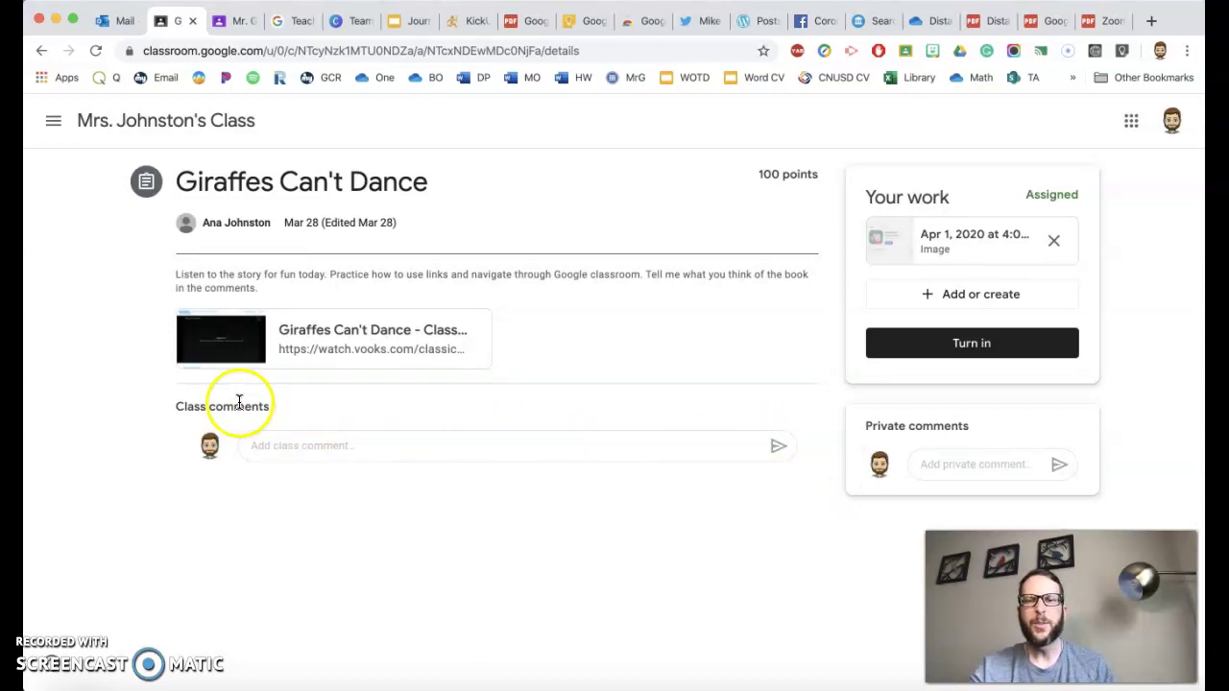
Send the teacher the private comment "I need help on #2" on the assignment
click(968, 465)
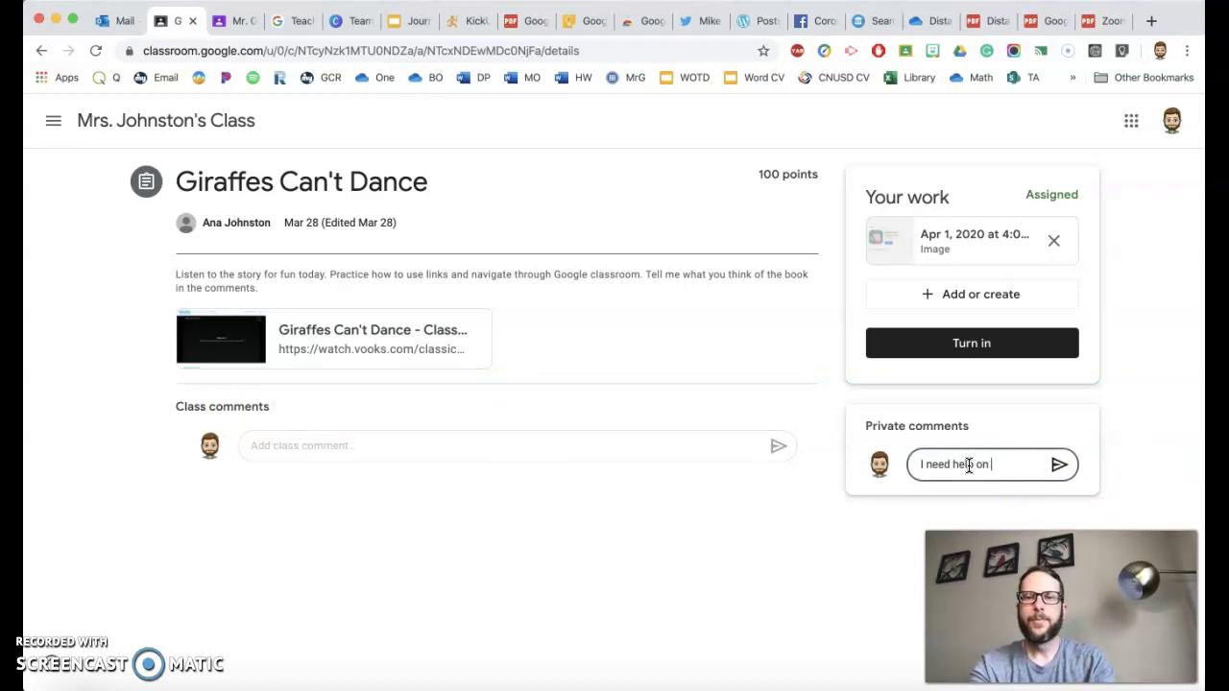
click(1058, 464)
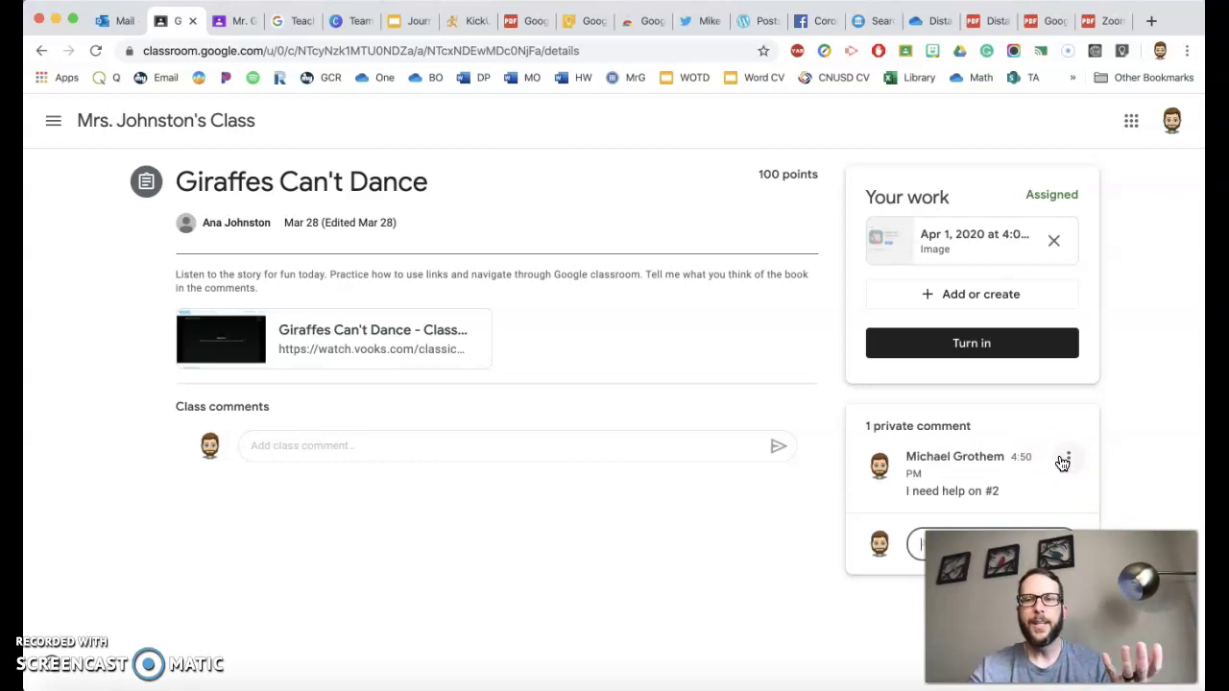
click(933, 518)
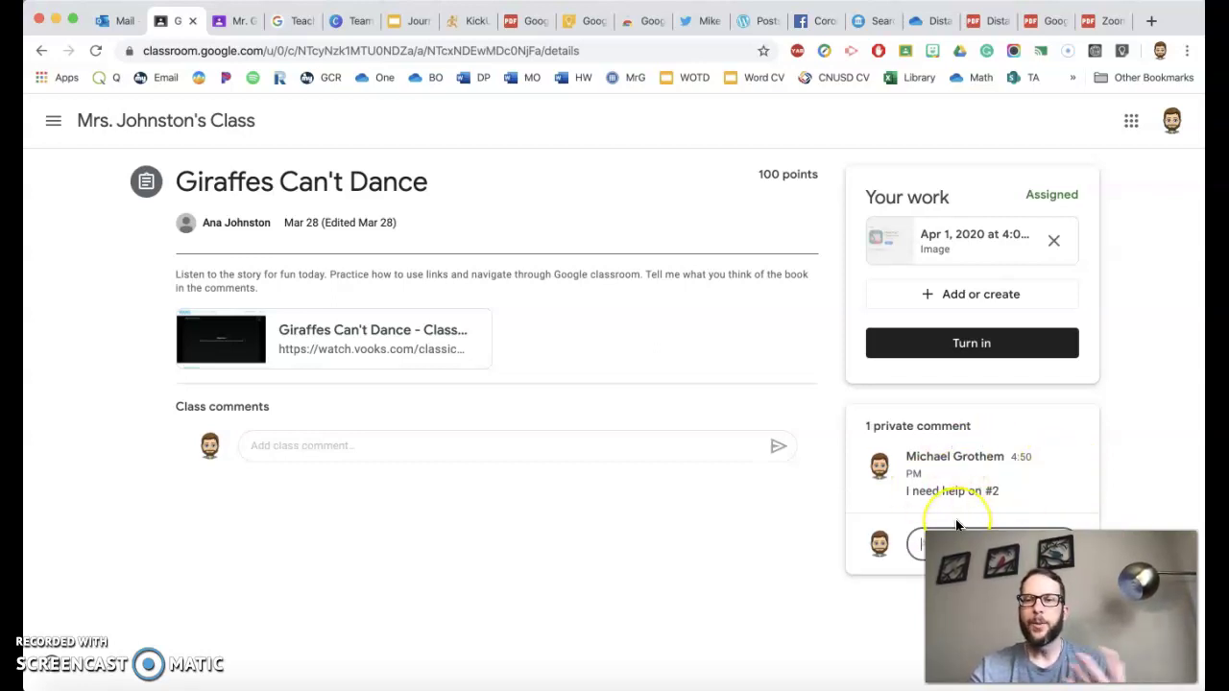
Turn in the "Giraffes Can't Dance" assignment with its attached image
click(980, 348)
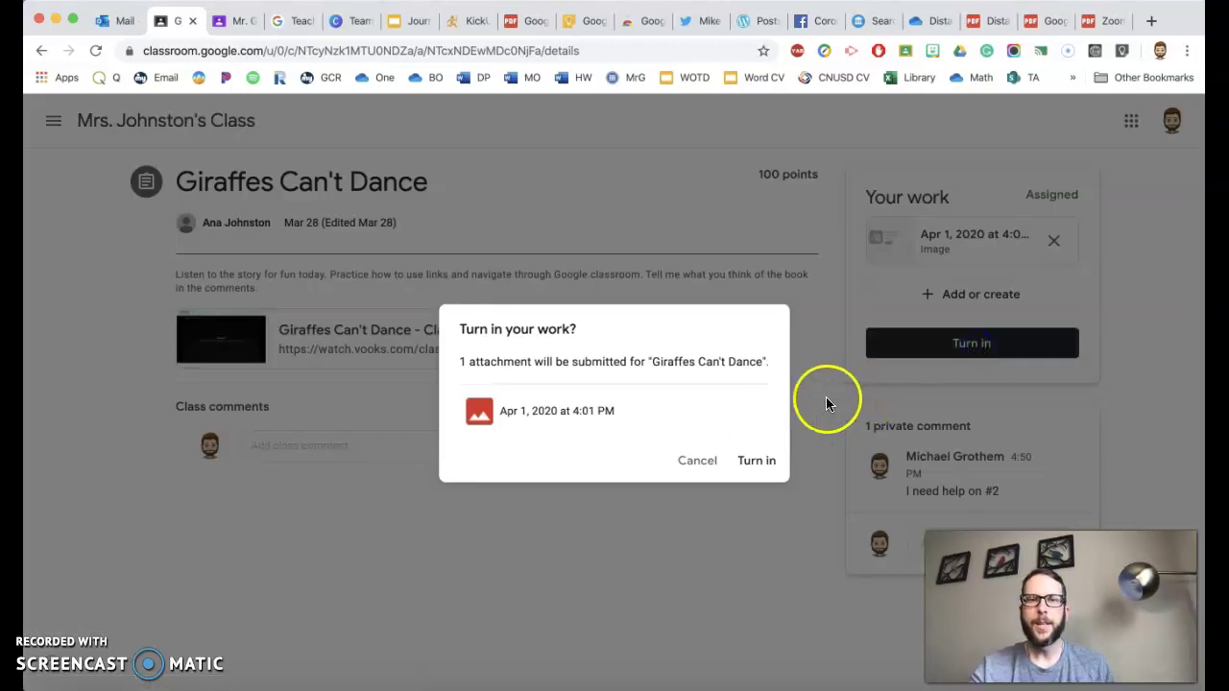
click(761, 462)
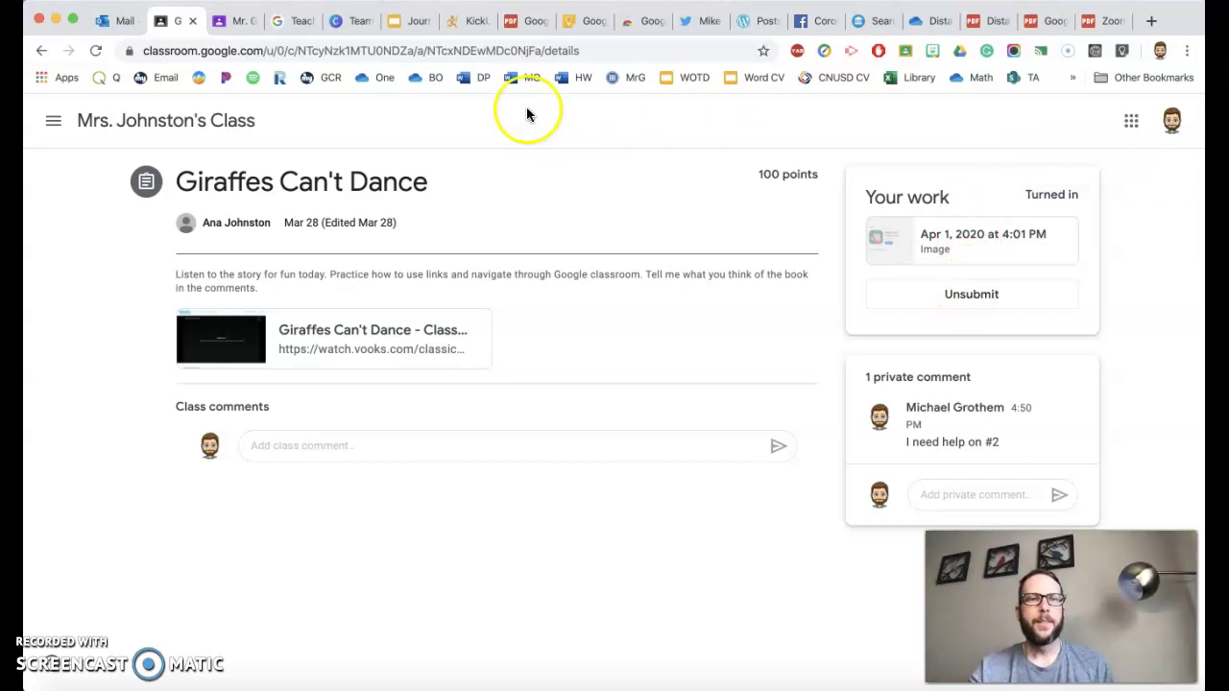
Check the submission status of "Giraffes Can't Dance" in the classwork list, and return to the class stream's upcoming work
click(207, 124)
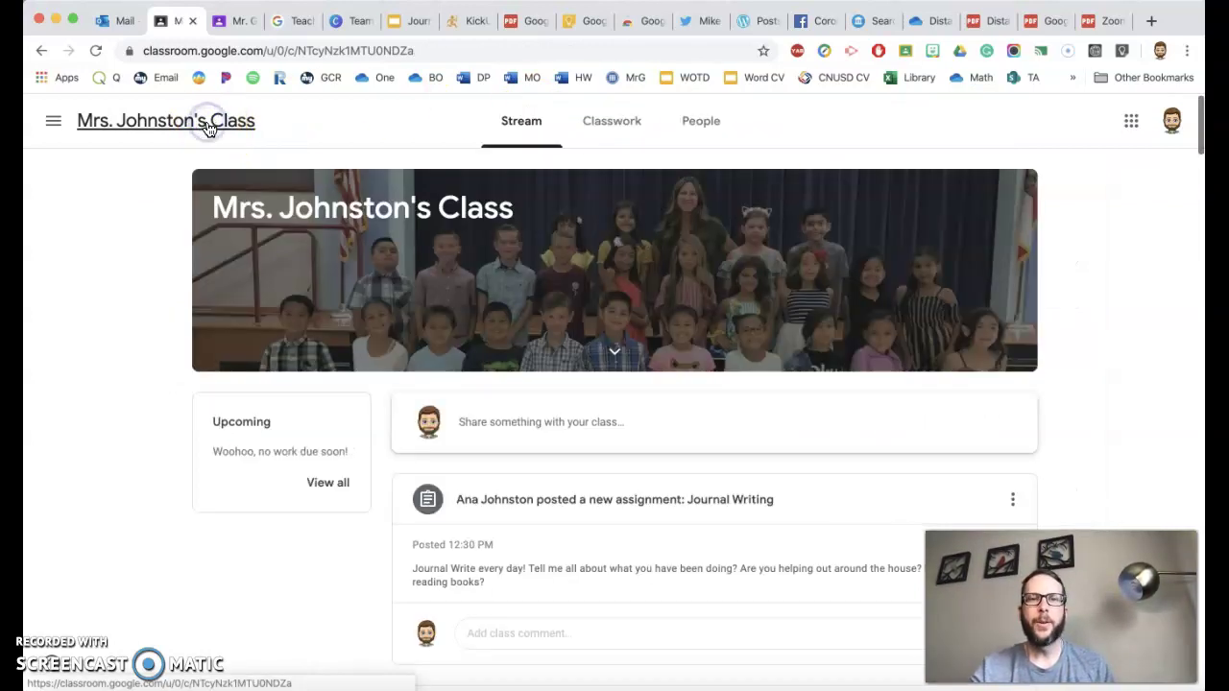
click(619, 121)
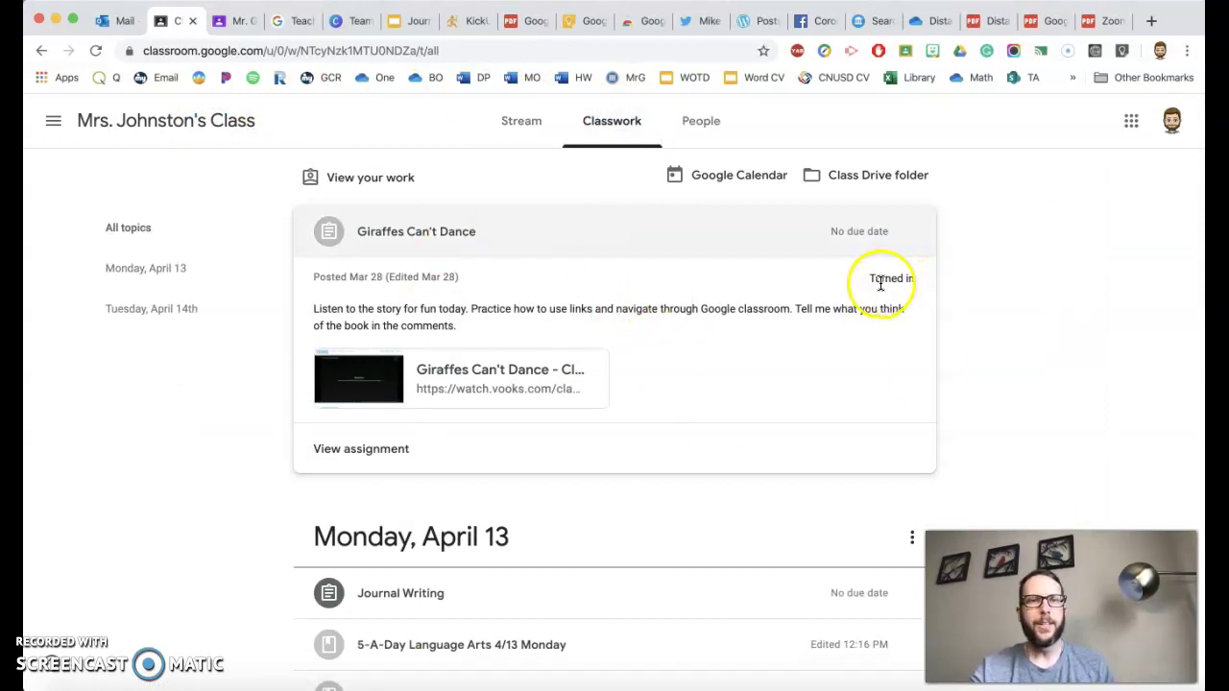
click(206, 121)
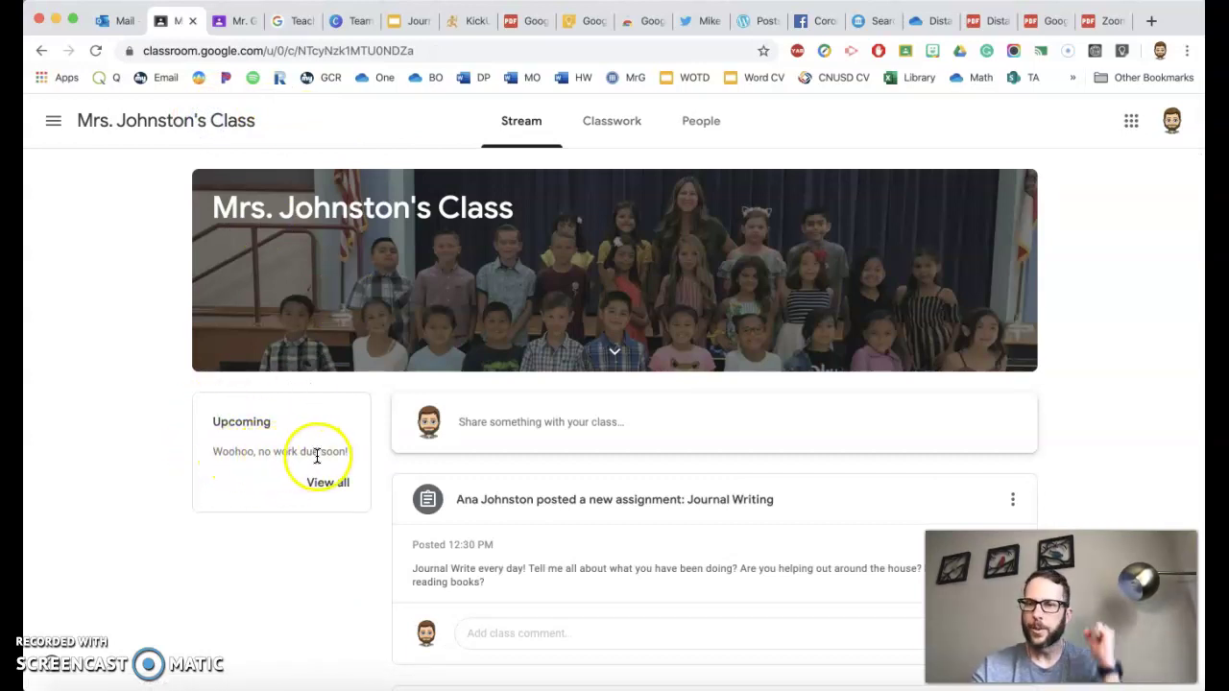
Expand the "5-A-Day Language Arts 4/13 Monday" and "Brainpop Jr. Cause and Effect Video" materials in the Monday, April 13 classwork
click(608, 121)
scroll(800, 382, down, 1)
scroll(800, 382, down, 1)
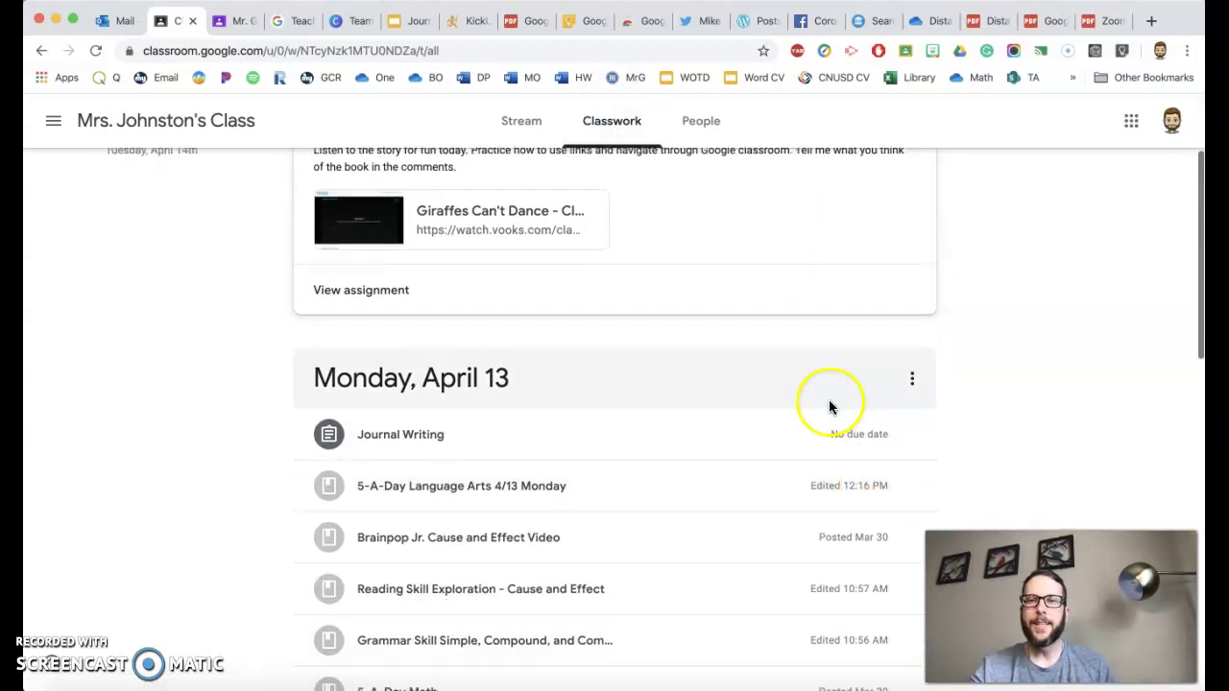
click(637, 485)
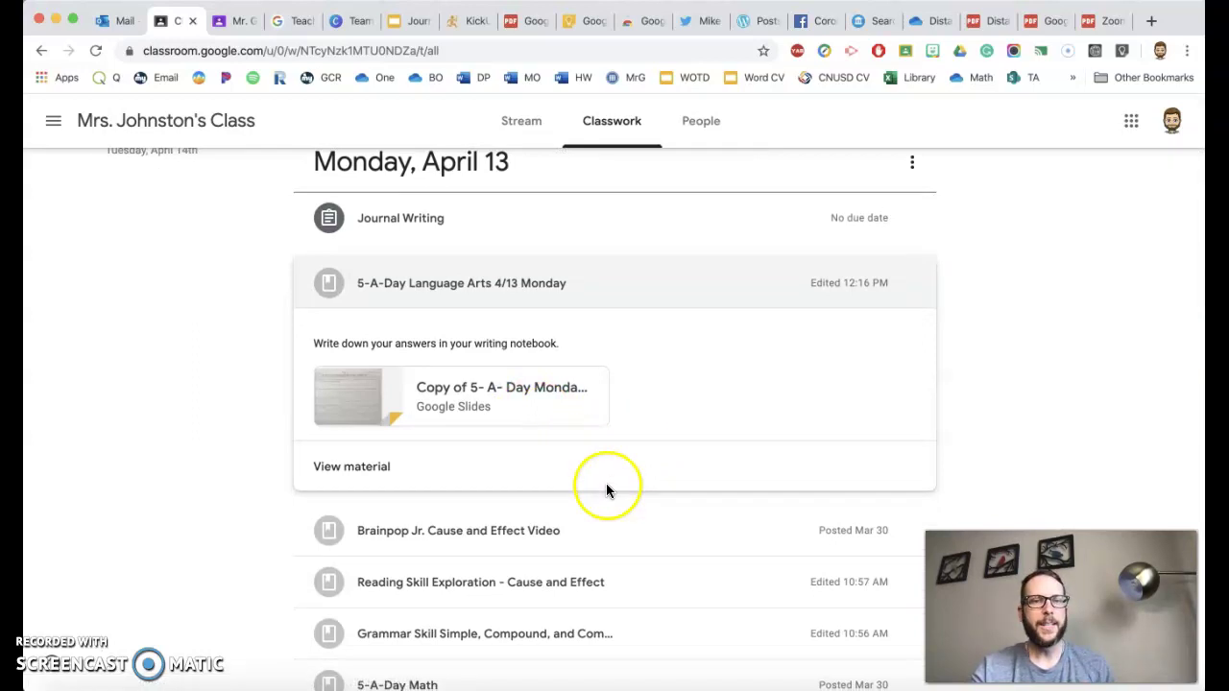
scroll(608, 489, down, 1)
click(582, 442)
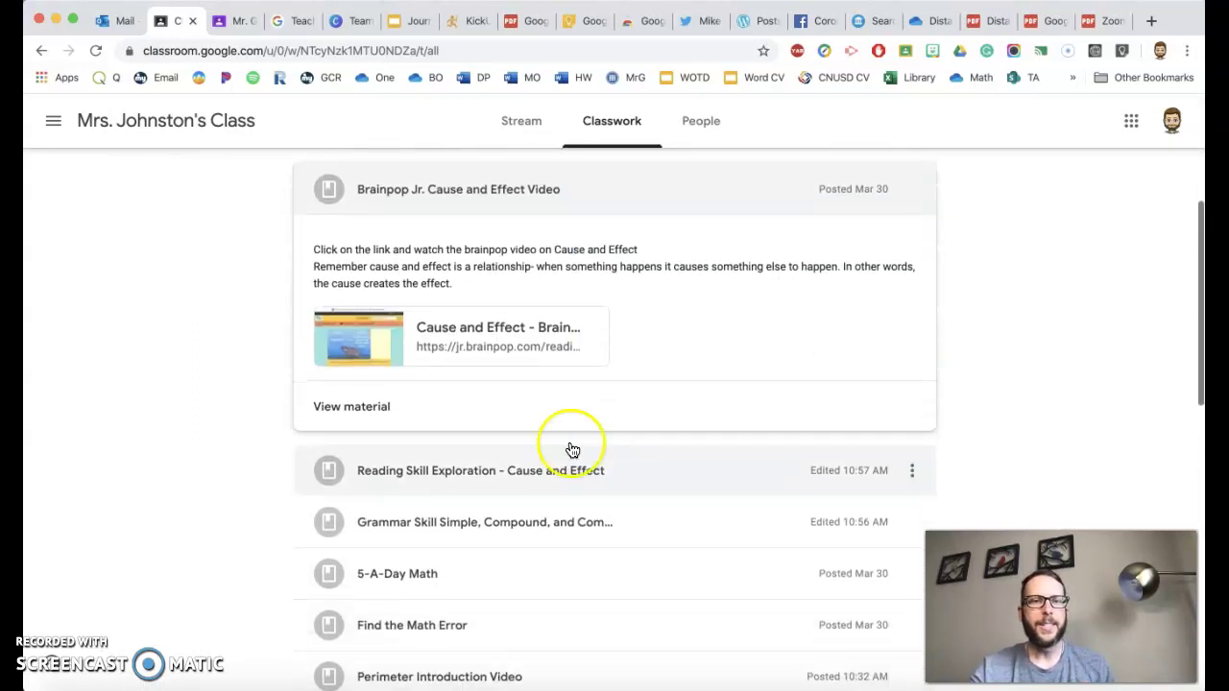
View the full page of the "Brainpop Jr. Cause and Effect Video" material, and return to the classwork list
click(373, 403)
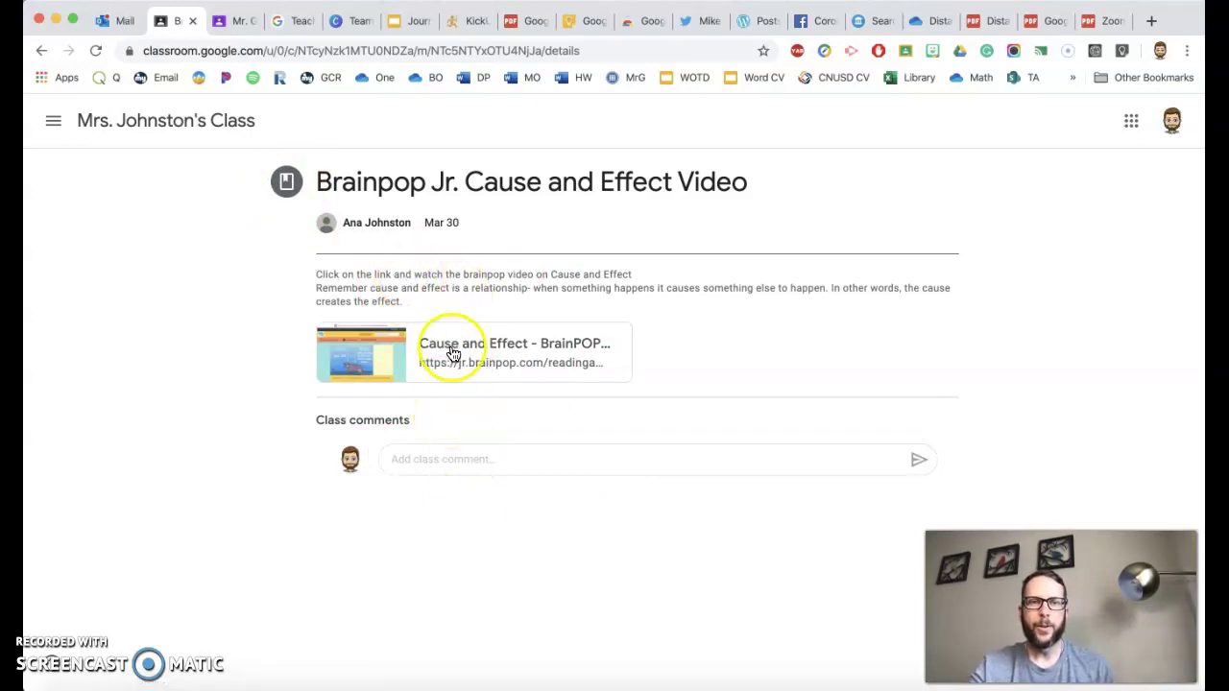
click(41, 54)
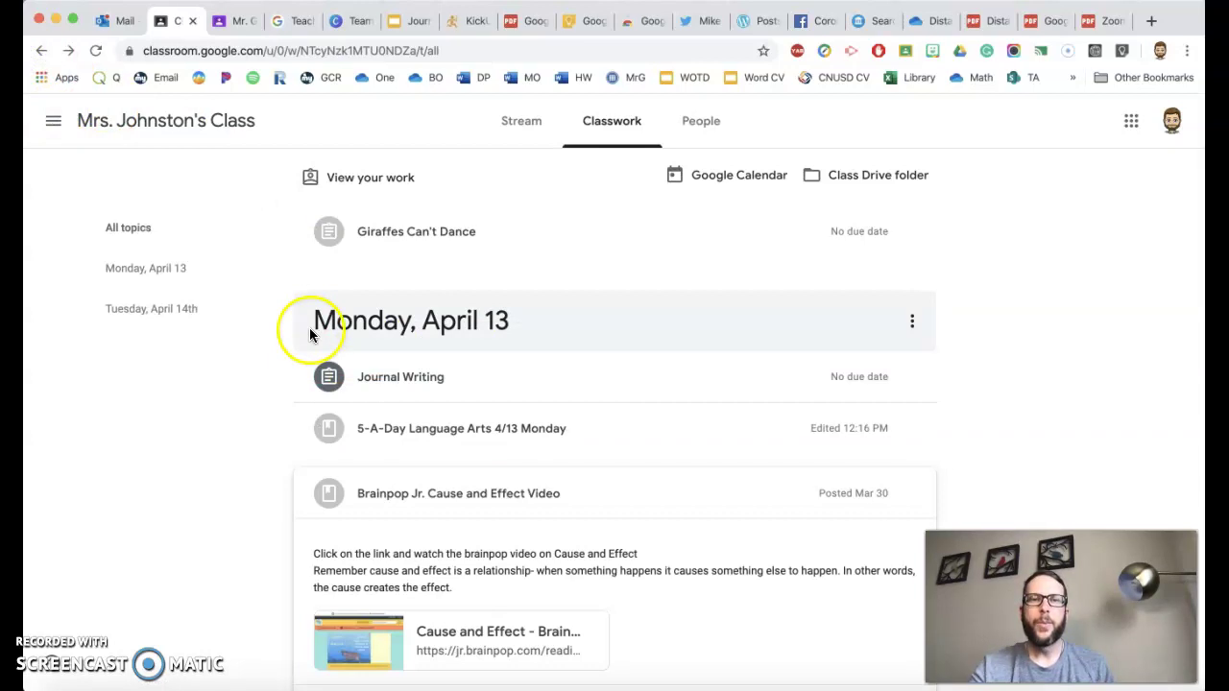
Browse the Monday, April 13 and Tuesday, April 14th classwork topics, and show more items under Tuesday
scroll(317, 329, down, 2)
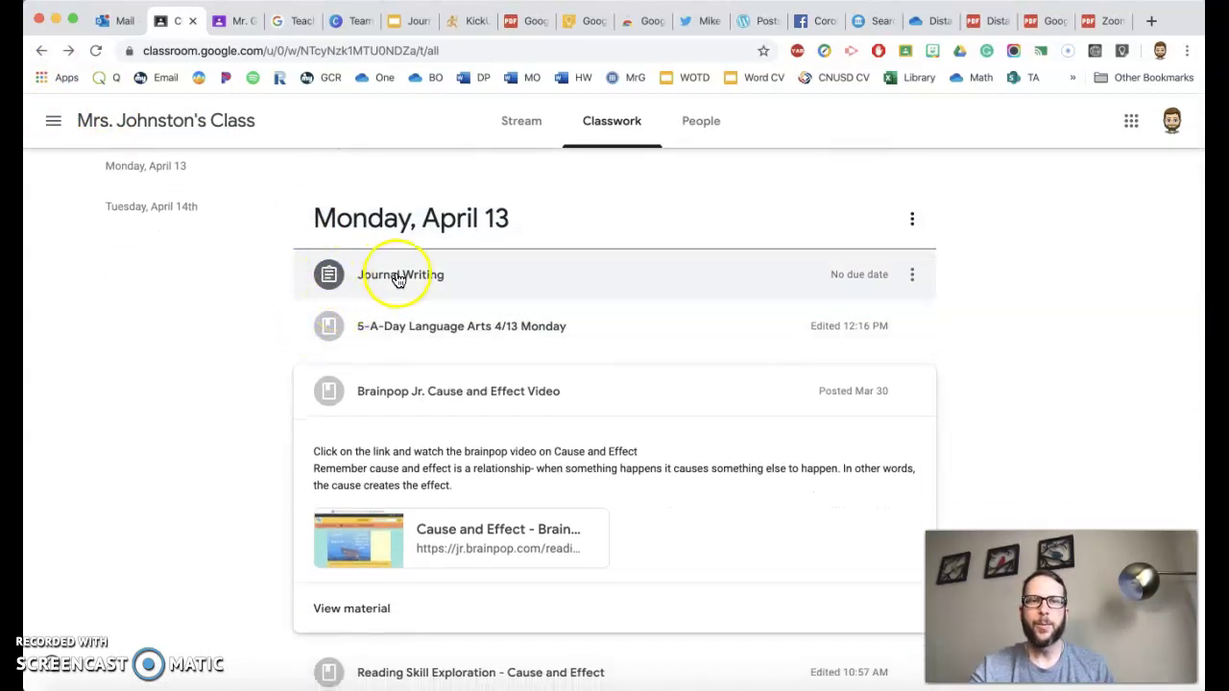
scroll(432, 379, down, 4)
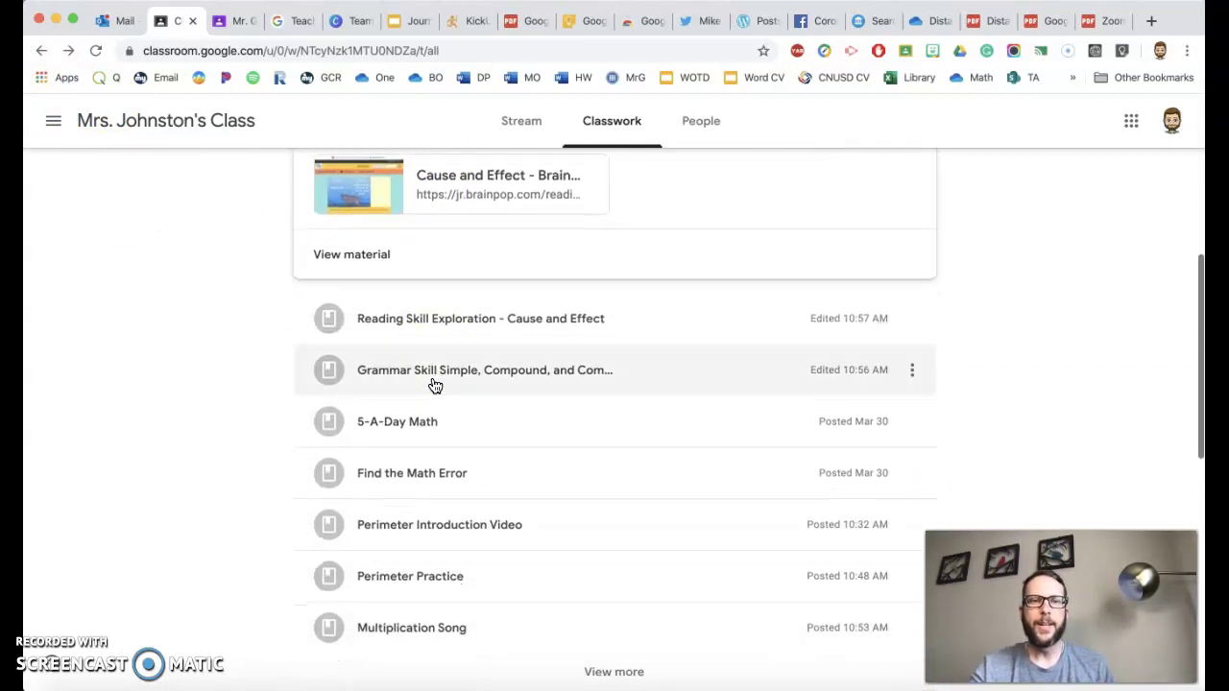
scroll(432, 384, down, 3)
click(439, 465)
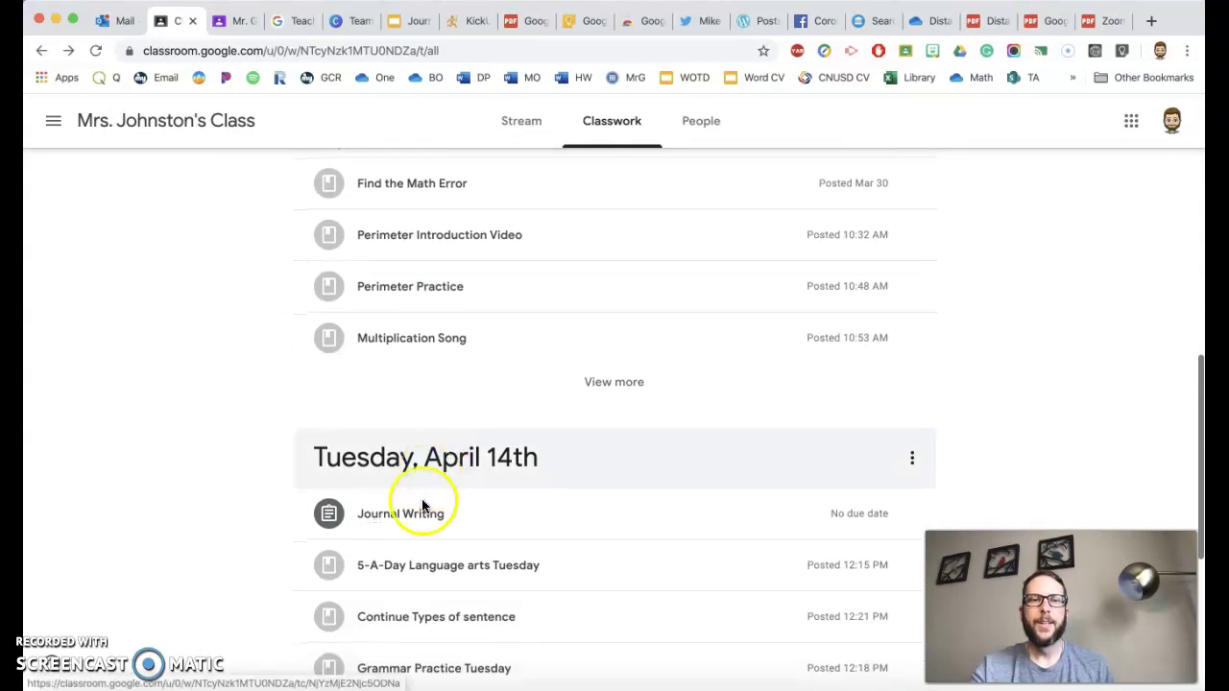
scroll(440, 555, down, 4)
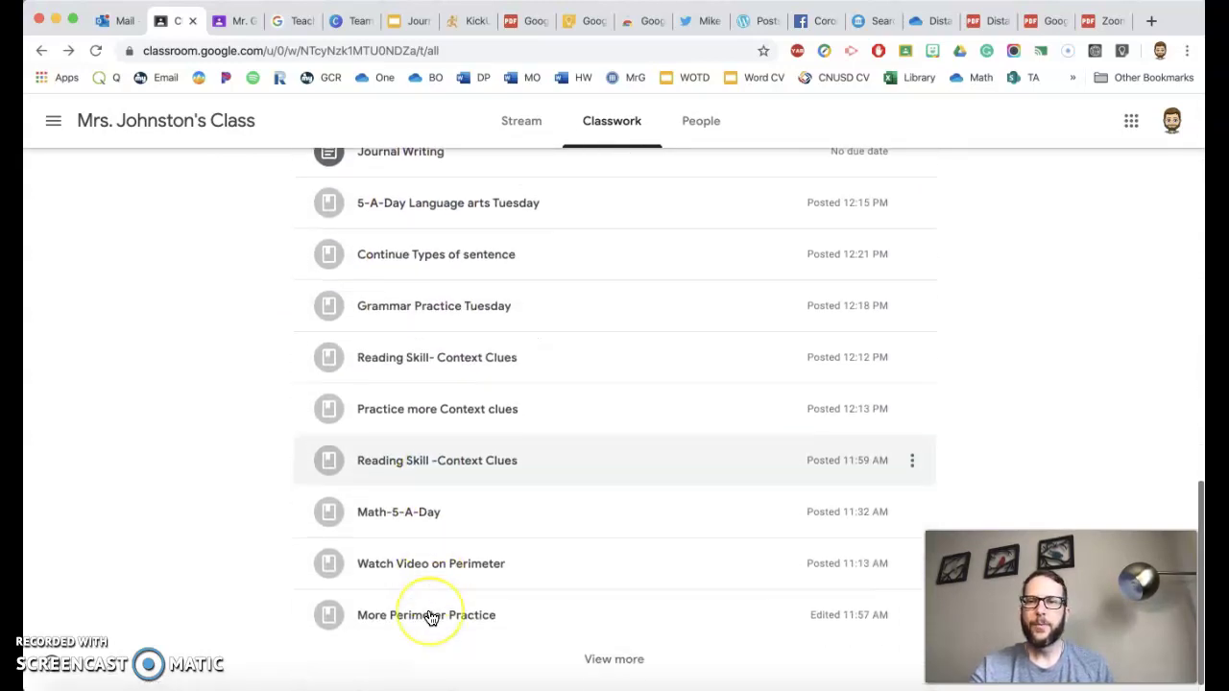
scroll(431, 617, down, 1)
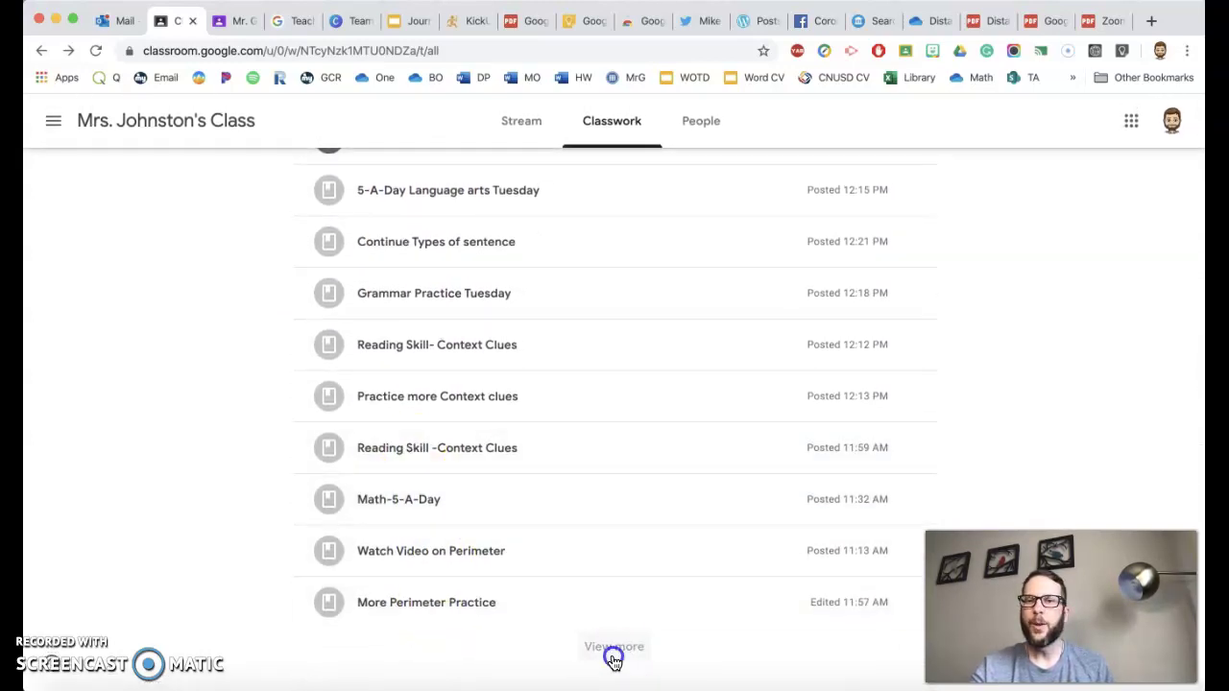
click(613, 647)
scroll(624, 595, down, 10)
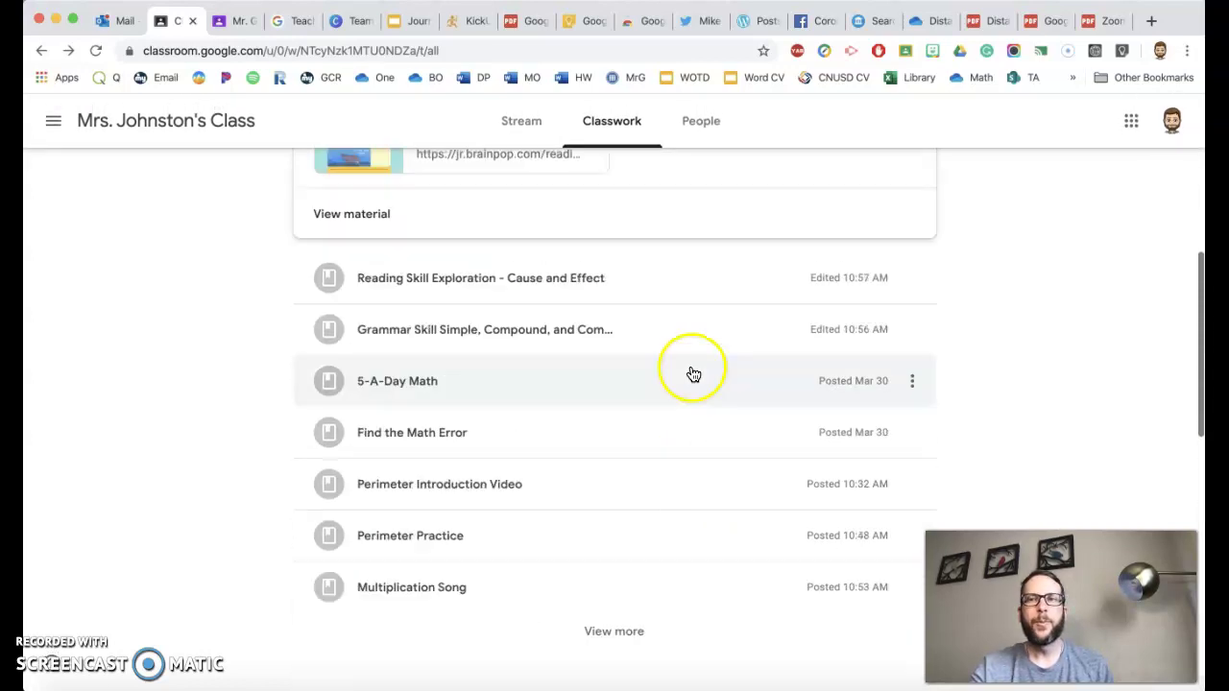
Return to the class stream and look through the teacher's recent assignment and material posts
scroll(614, 288, up, 2)
click(521, 122)
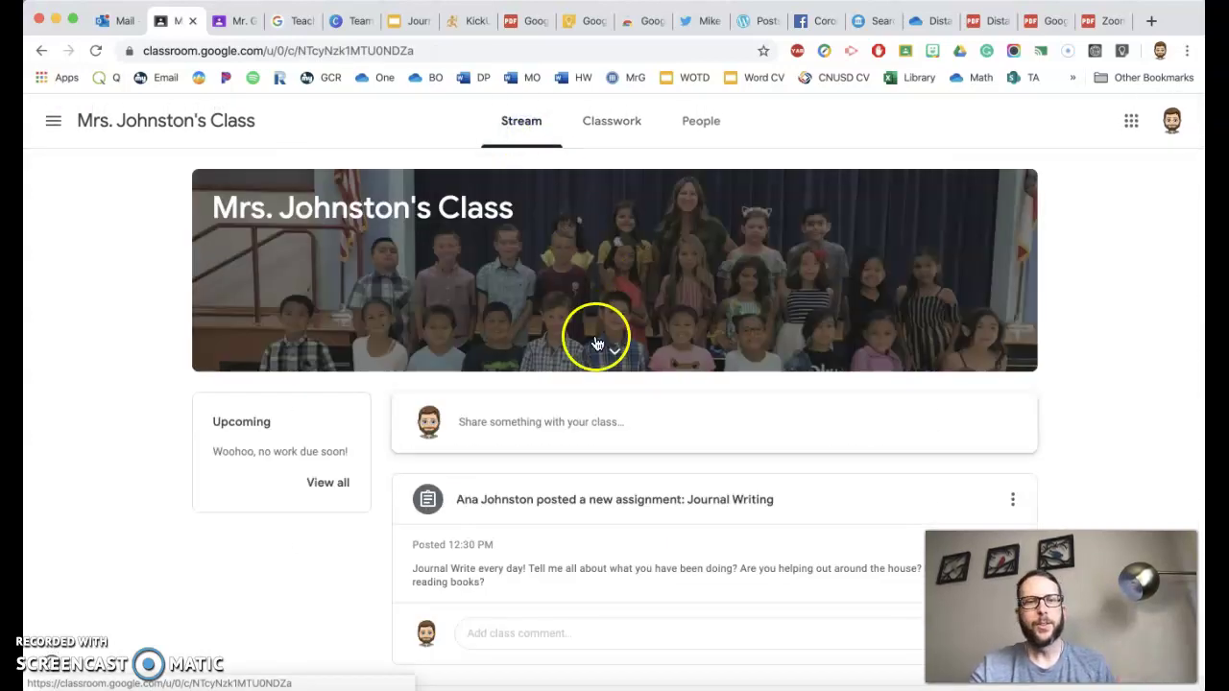
scroll(610, 437, down, 5)
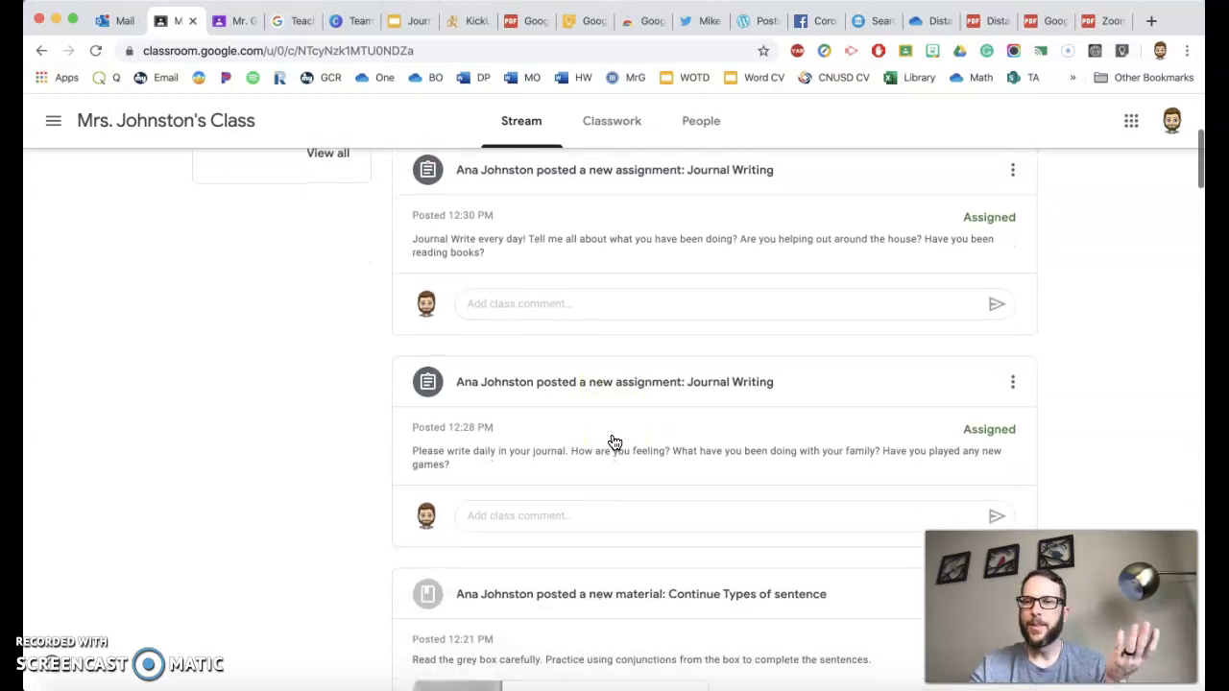